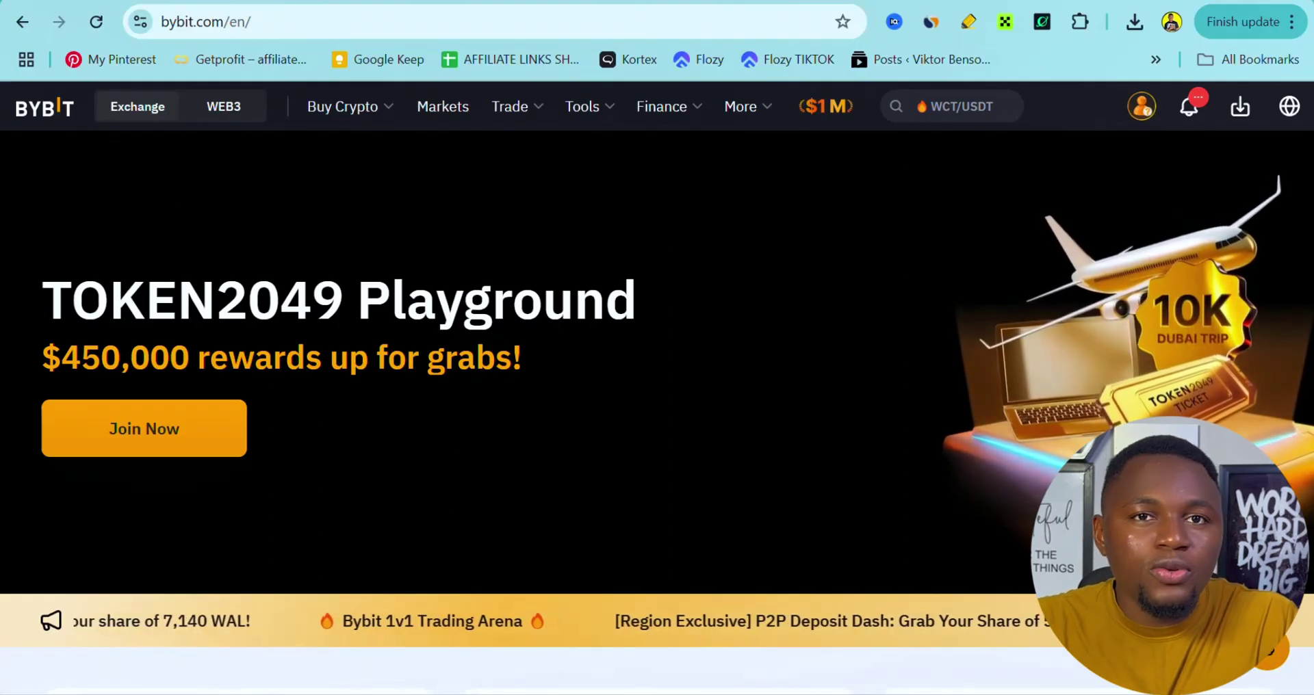
Step: Open the Bybit referral sign-up page from the YouTube video description and check its mobile number and email registration forms
{"action": "left_click", "coordinate": [59, 22]}
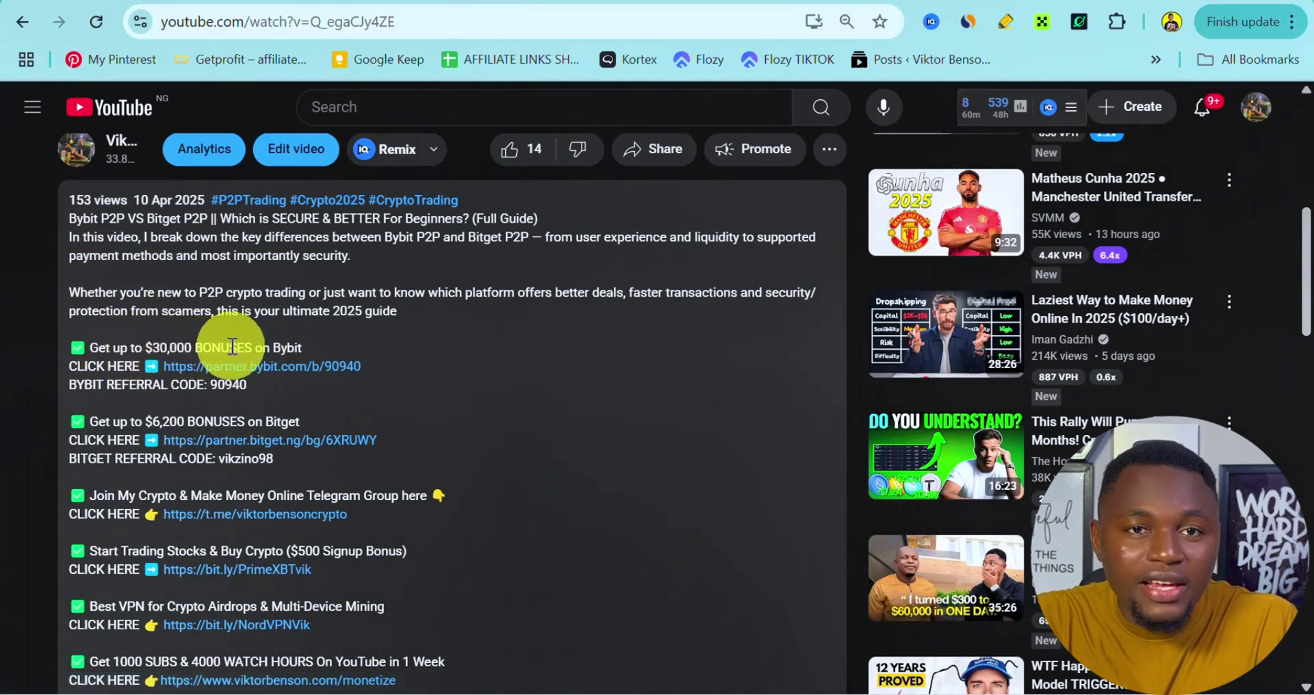
{"action": "left_click", "coordinate": [332, 371]}
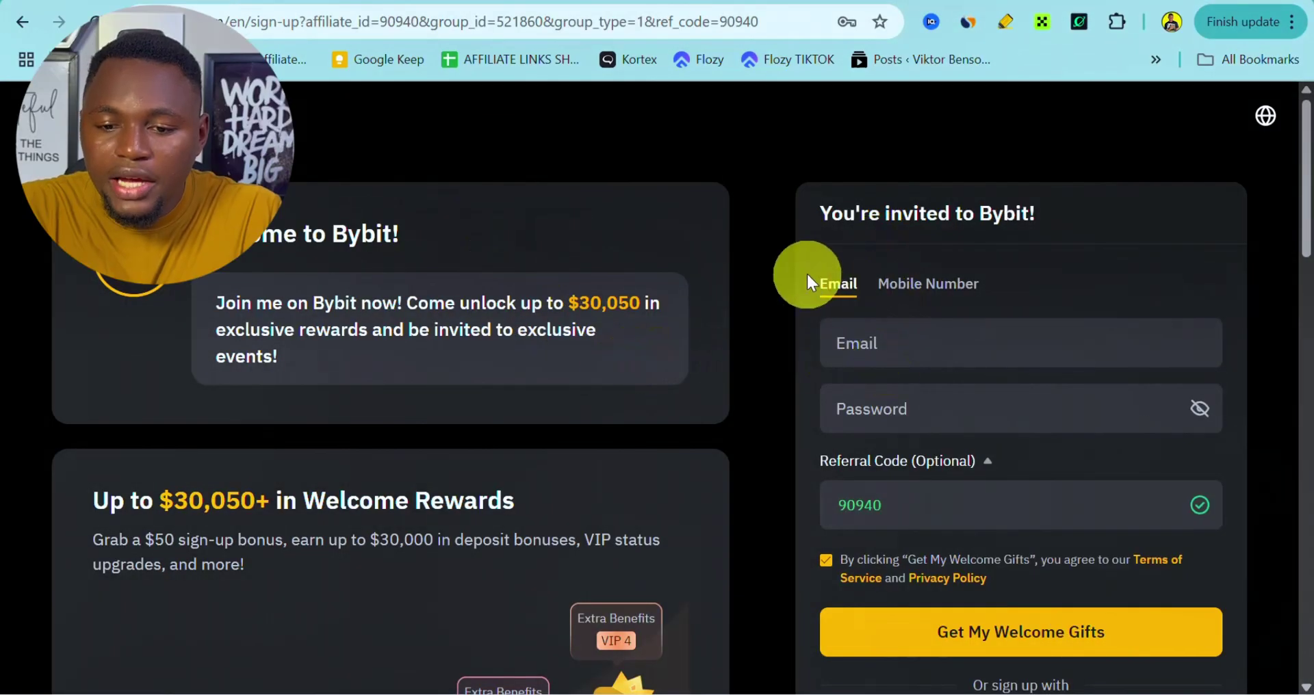
{"action": "left_click", "coordinate": [893, 286]}
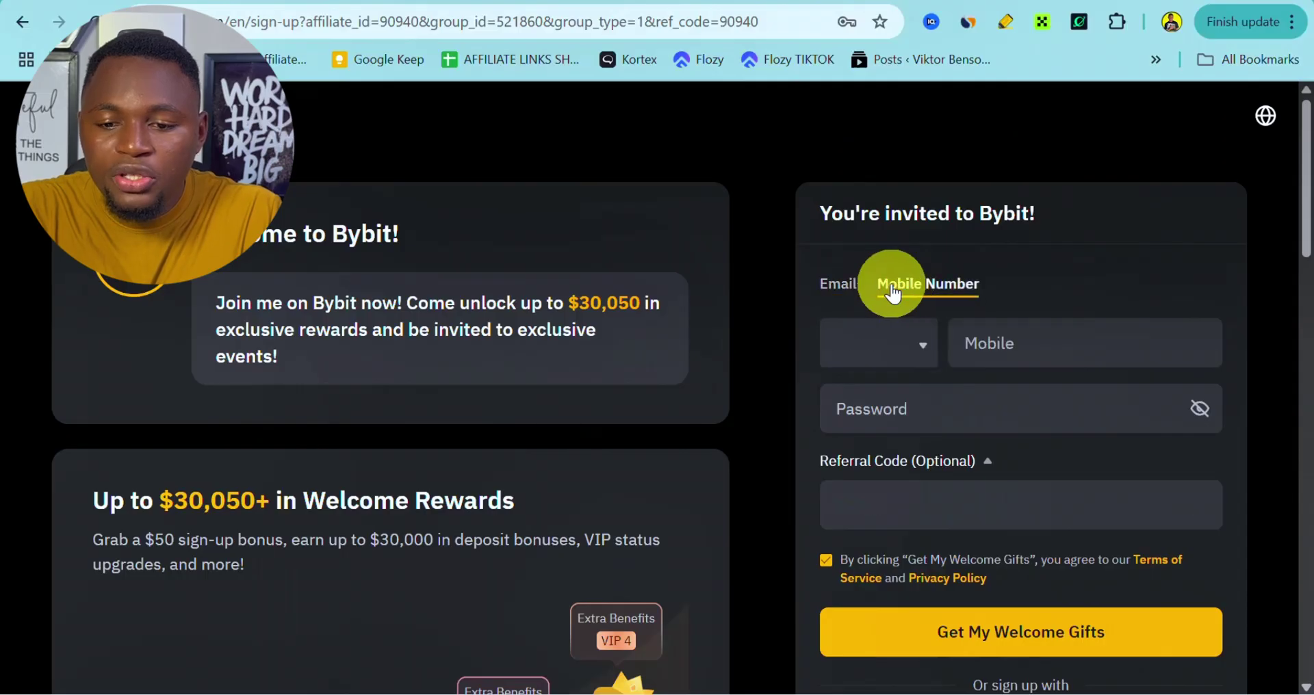
{"action": "left_click", "coordinate": [846, 288]}
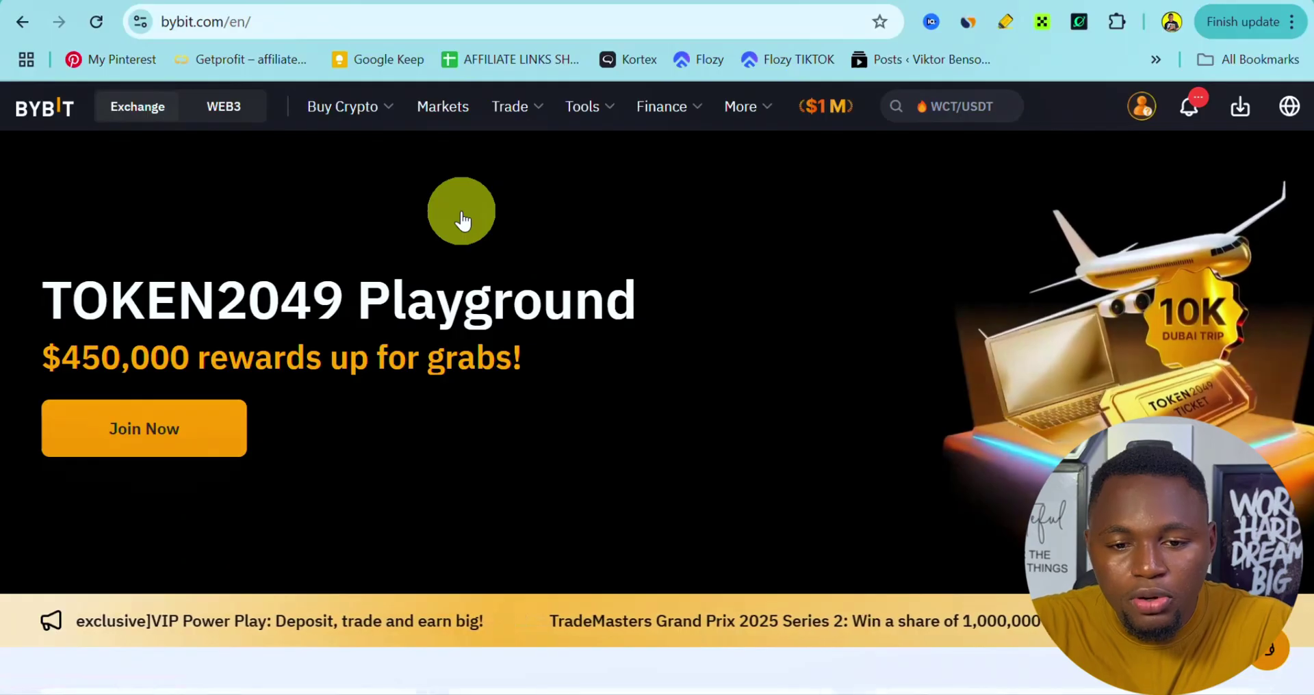
Step: Open Bybit's Trading Bot page and go to the Create My Bot section
{"action": "left_click", "coordinate": [613, 109]}
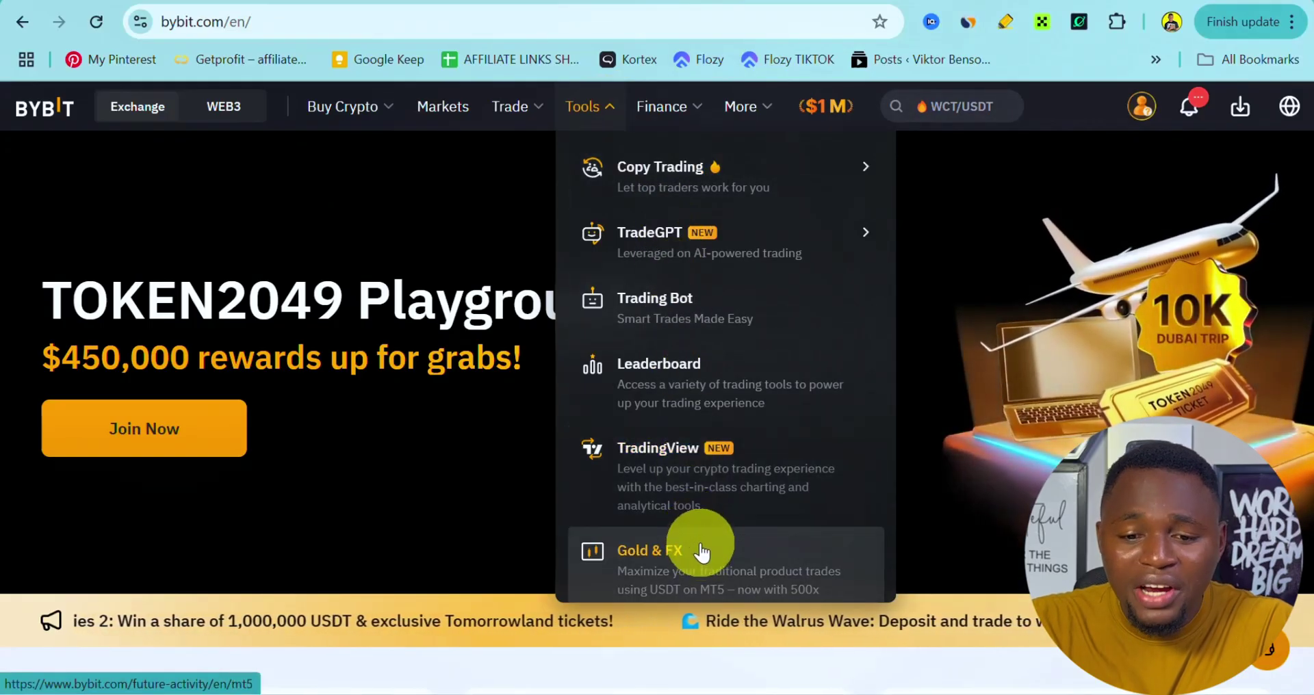
{"action": "left_click", "coordinate": [673, 297]}
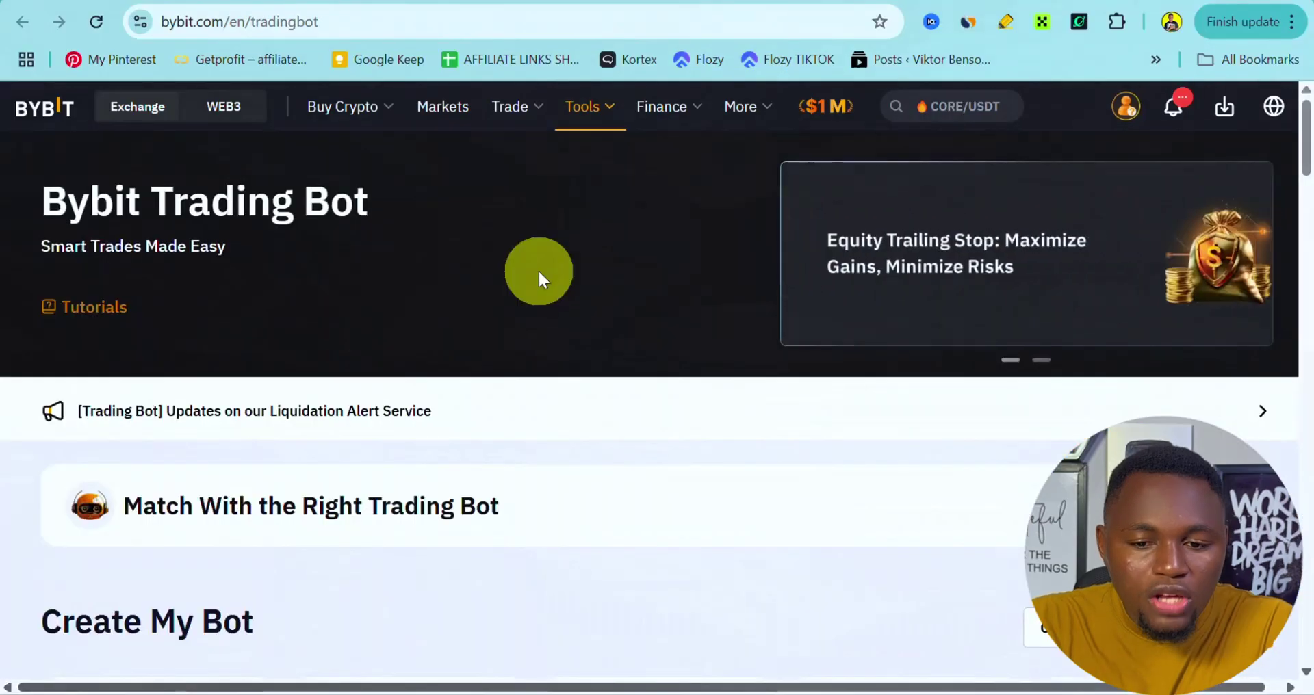
{"action": "scroll", "coordinate": [152, 335], "scroll_direction": "down", "scroll_amount": 2}
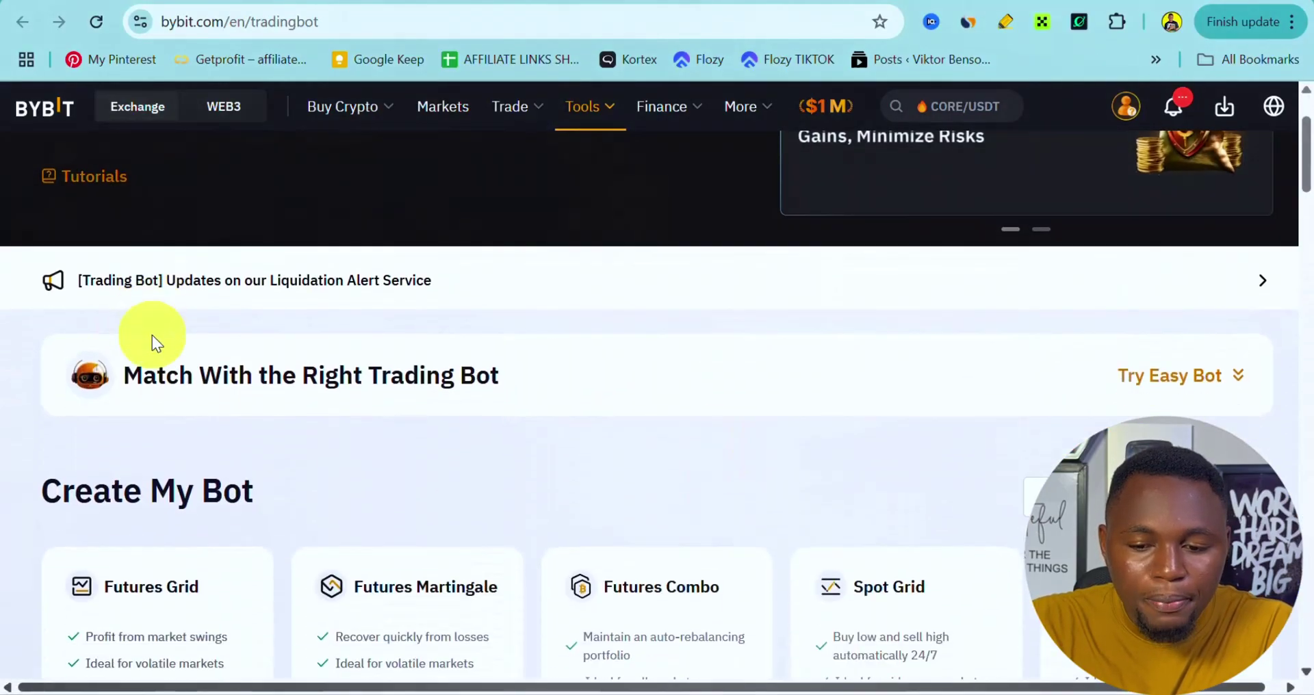
{"action": "scroll", "coordinate": [492, 273], "scroll_direction": "down", "scroll_amount": 4}
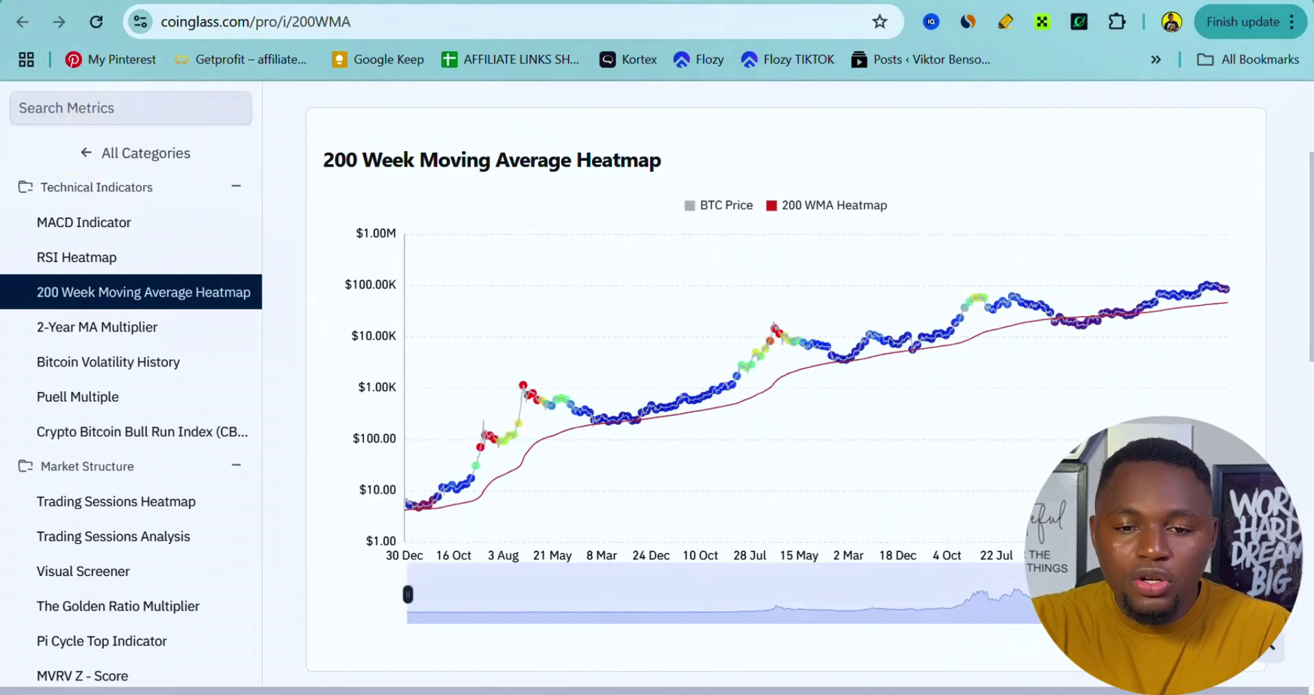
Step: Review the 200 Week Moving Average Heatmap and the dollar cost averaging graphic, and return to Bybit's trading bot page
{"action": "key", "text": "ctrl+Tab"}
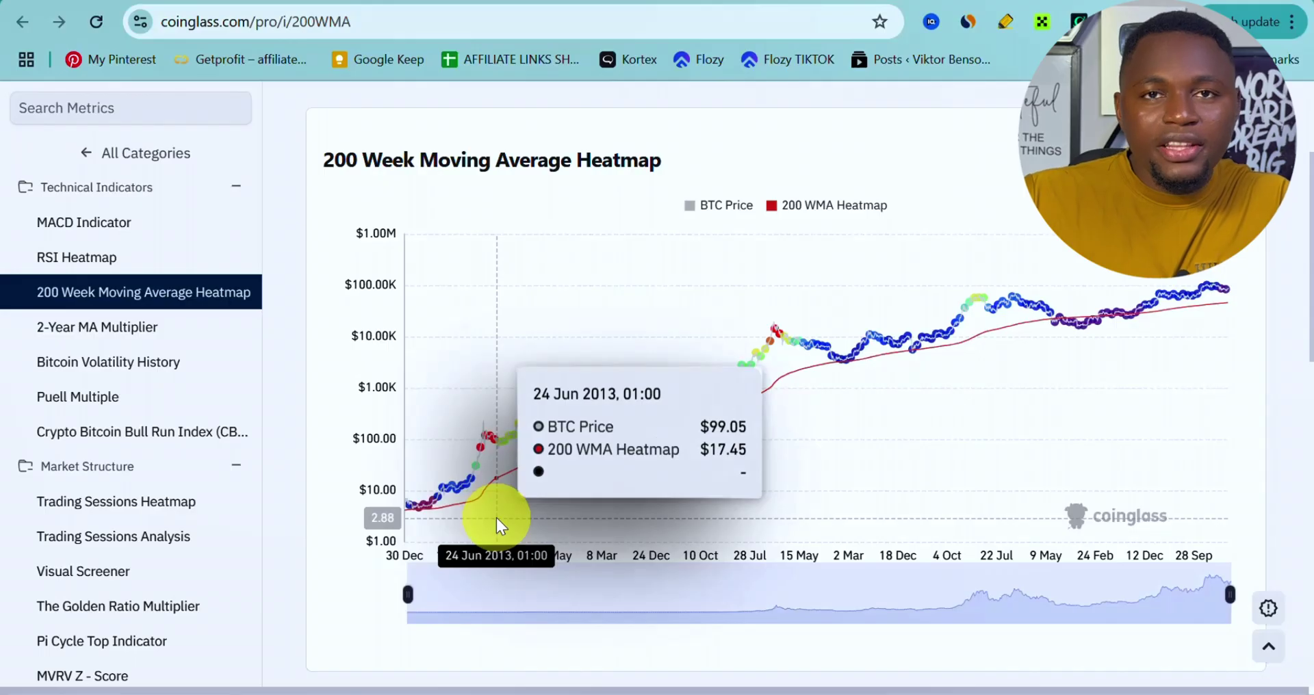
{"action": "key", "text": "ctrl+Tab"}
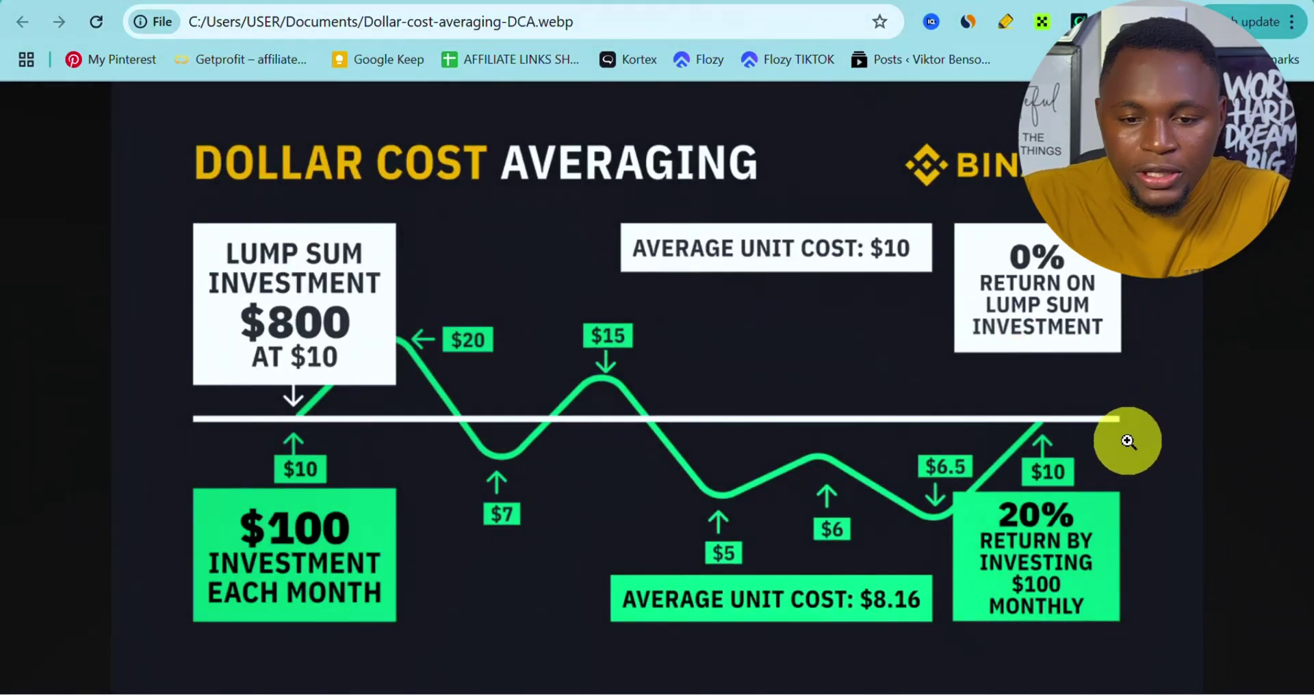
{"action": "key", "text": "ctrl+Tab"}
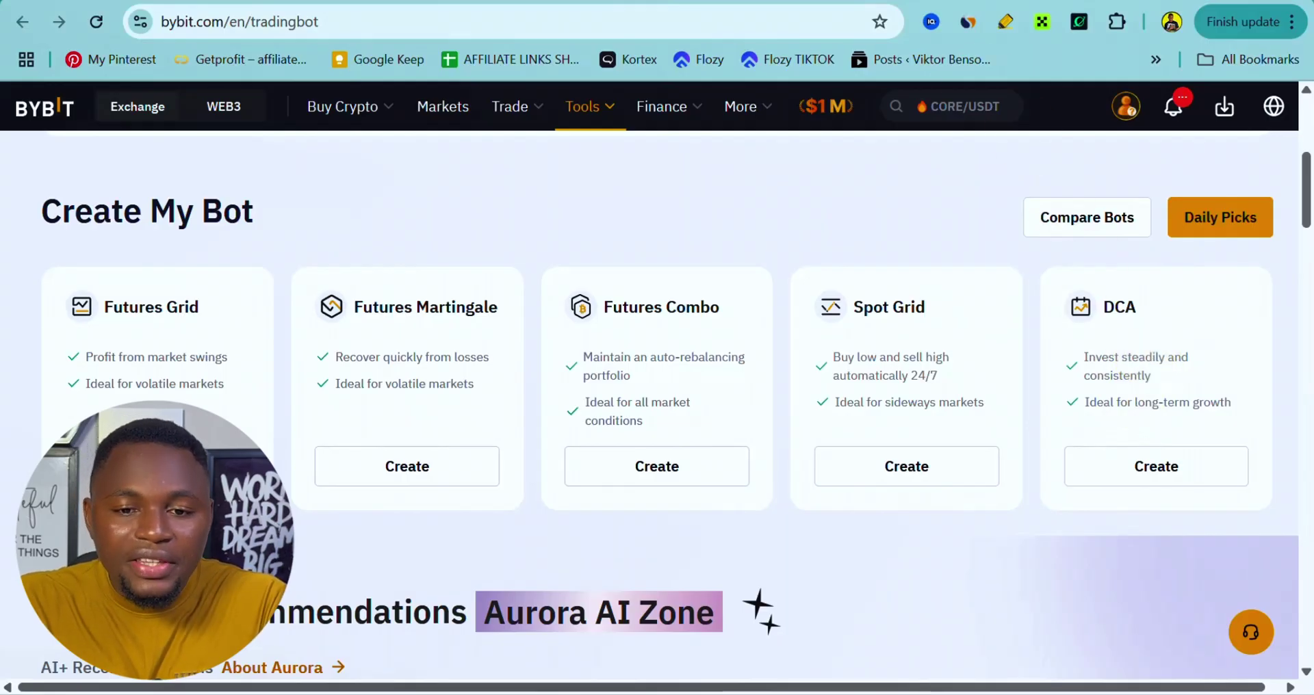
{"action": "key", "text": "ctrl+Tab"}
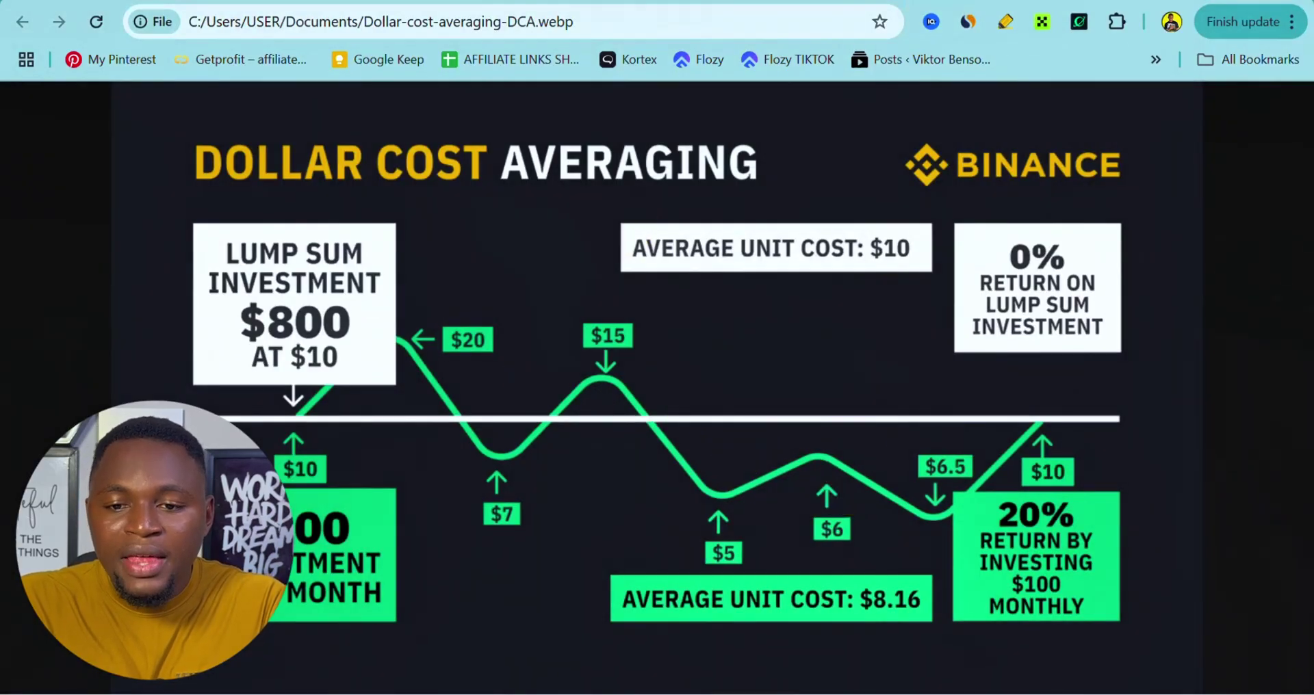
{"action": "key", "text": "ctrl+Tab"}
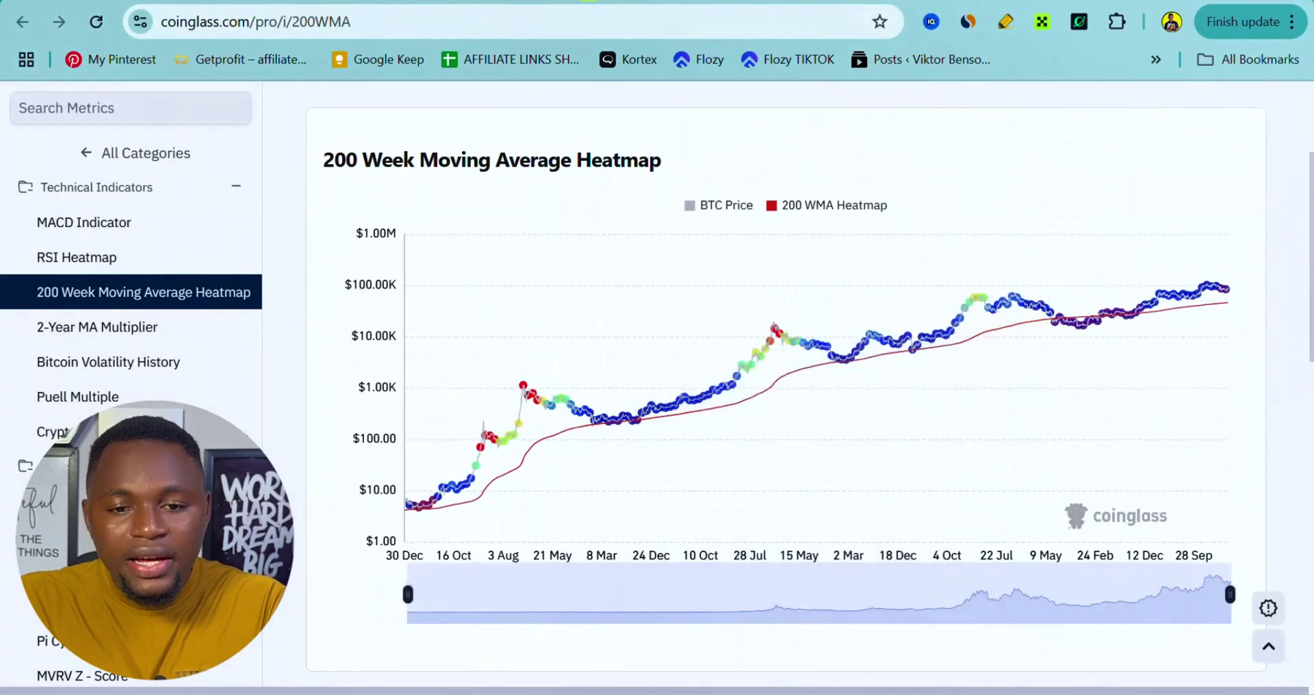
{"action": "key", "text": "ctrl+Tab"}
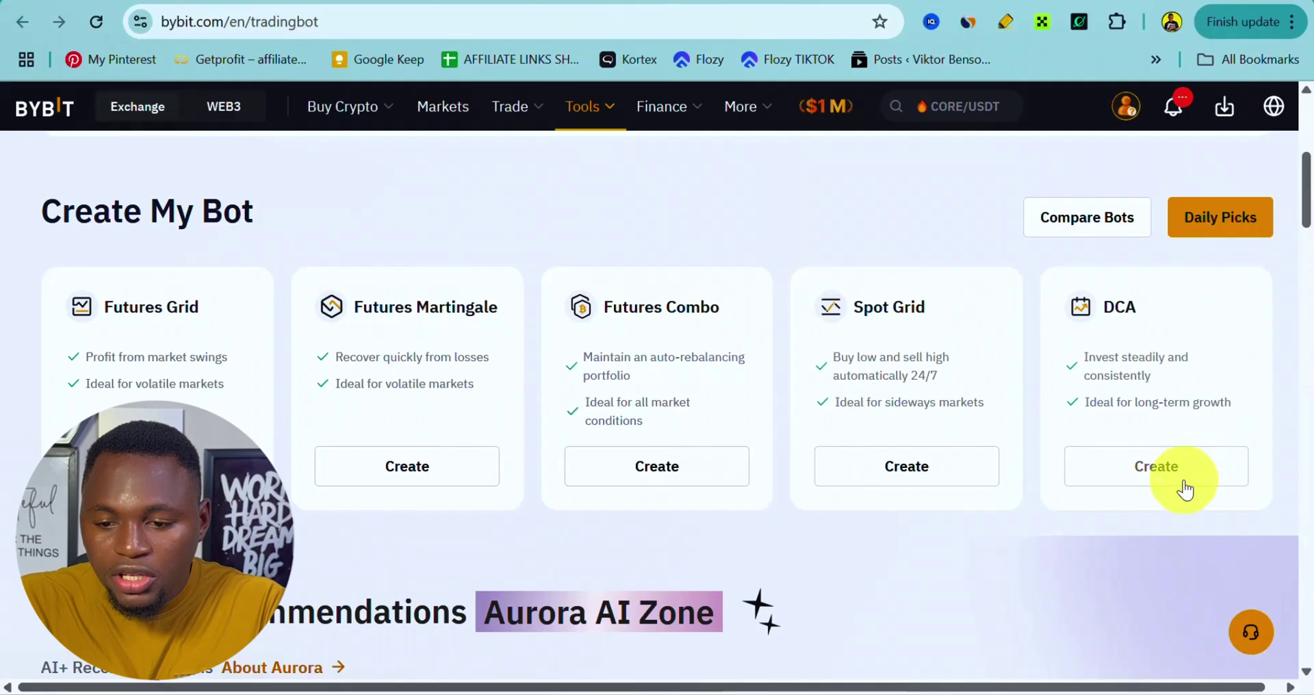
Step: Start creating a DCA bot, compare the USDC option, and keep USDT as the investment currency
{"action": "left_click", "coordinate": [1155, 466]}
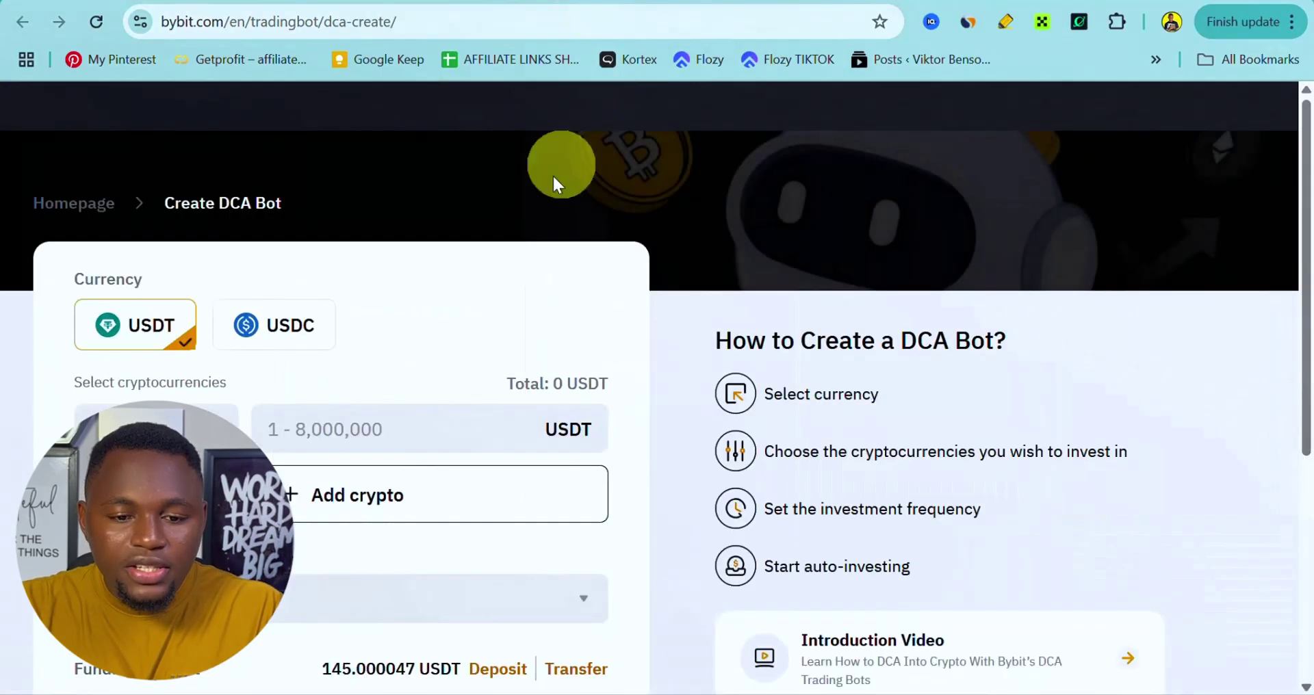
{"action": "scroll", "coordinate": [531, 372], "scroll_direction": "down", "scroll_amount": 3}
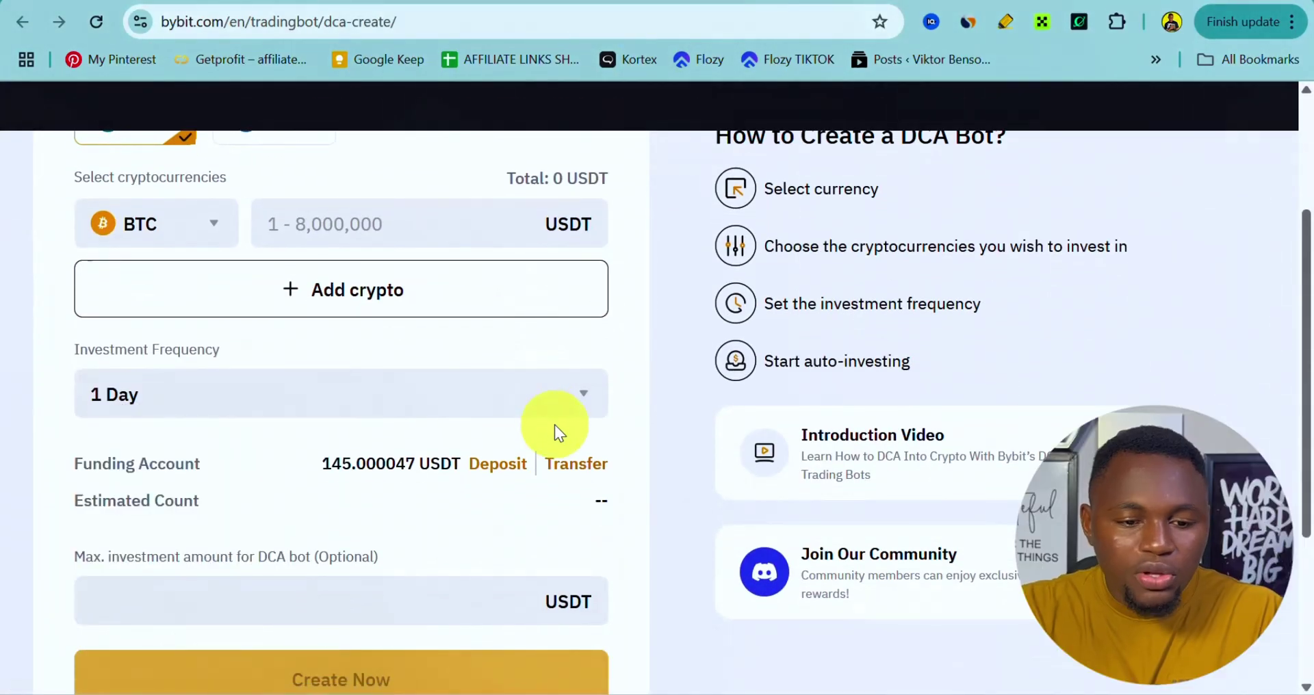
{"action": "scroll", "coordinate": [554, 424], "scroll_direction": "up", "scroll_amount": 3}
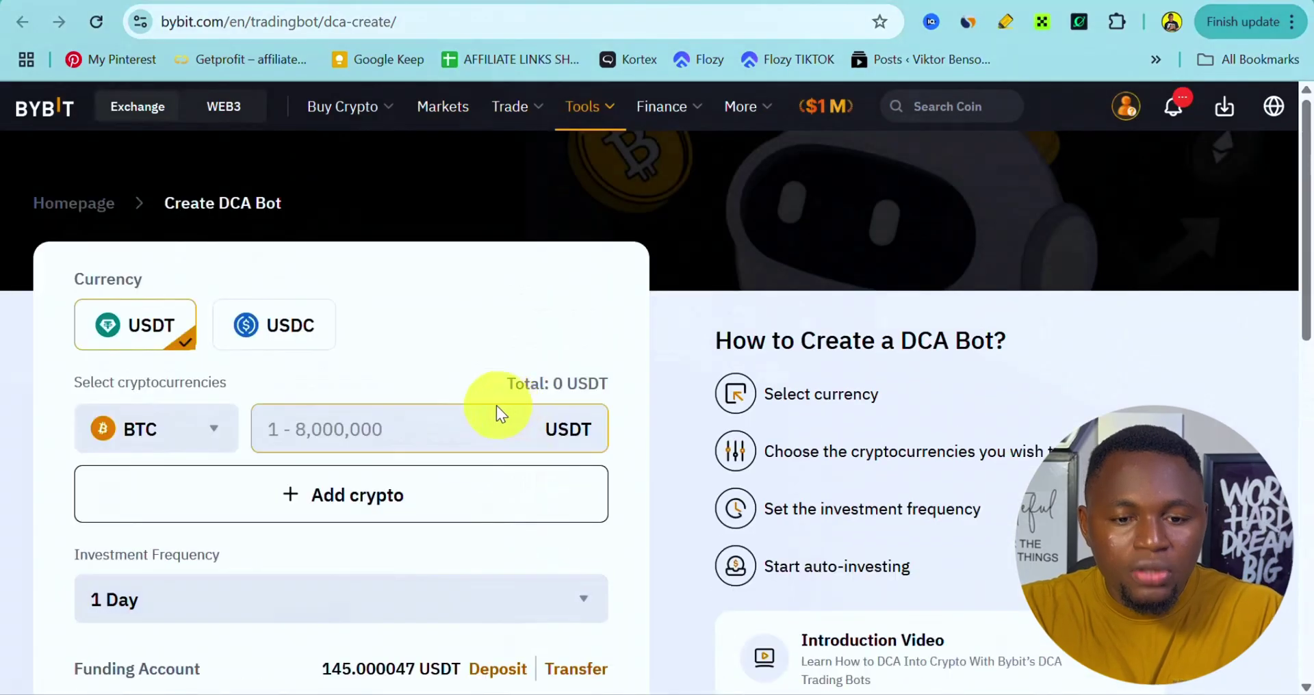
{"action": "scroll", "coordinate": [396, 350], "scroll_direction": "down", "scroll_amount": 2}
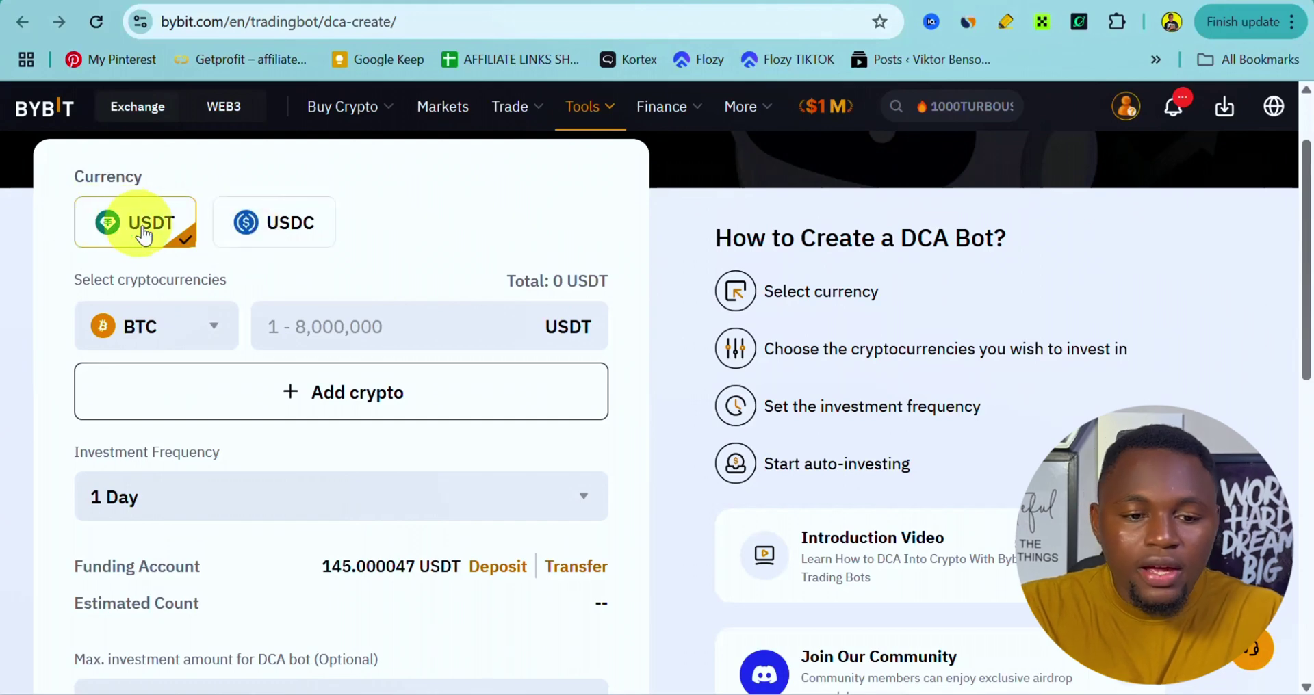
{"action": "left_click", "coordinate": [273, 222]}
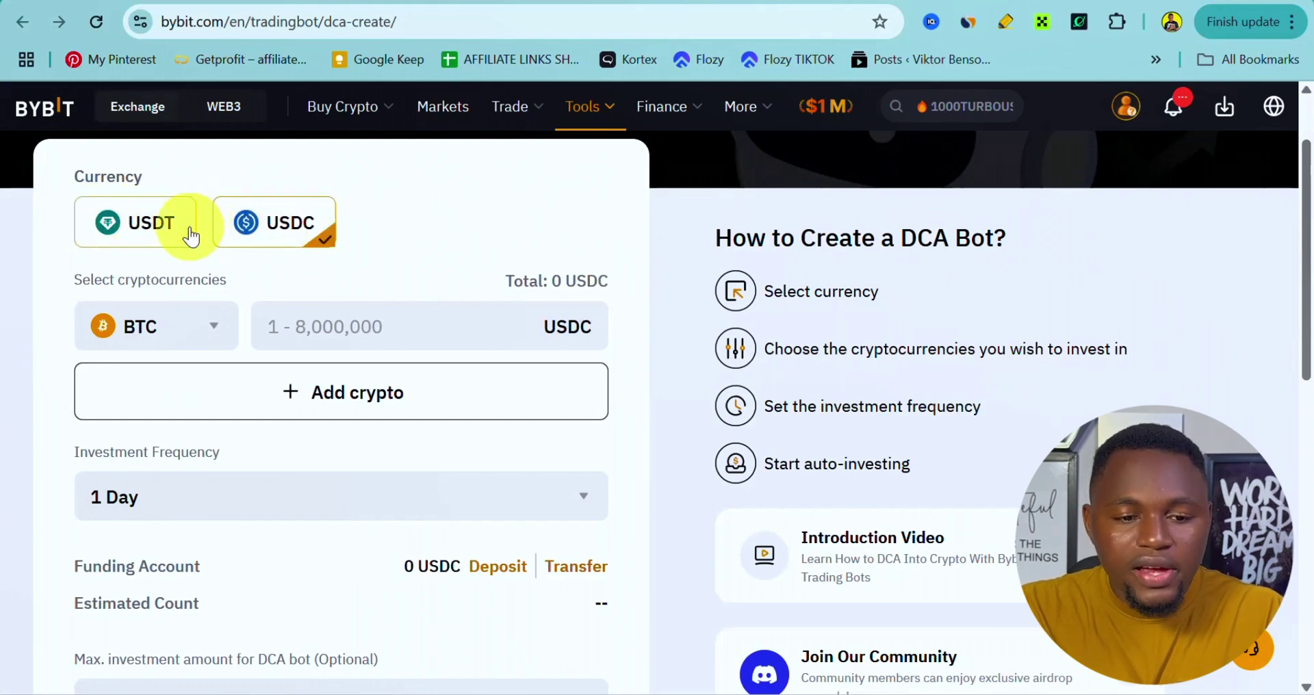
{"action": "left_click", "coordinate": [187, 238]}
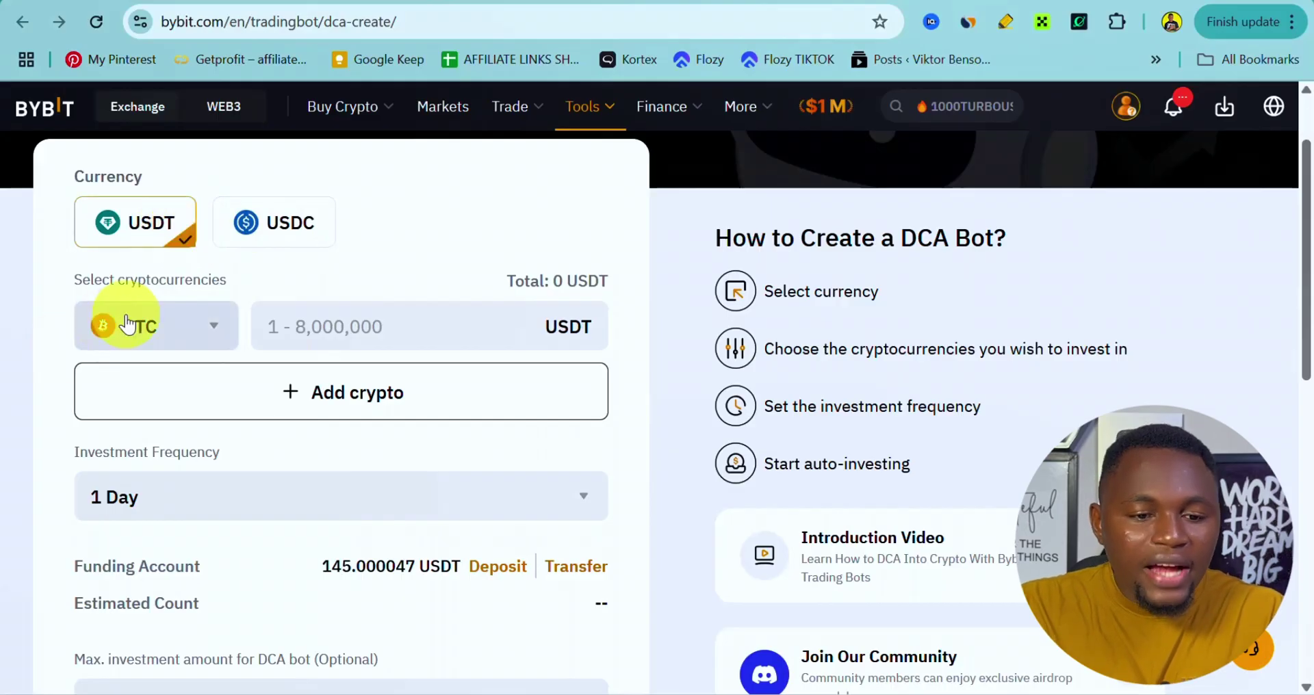
Step: Browse the selectable cryptocurrencies, keep BTC, and set its investment amount to 1 USDT
{"action": "left_click", "coordinate": [153, 329]}
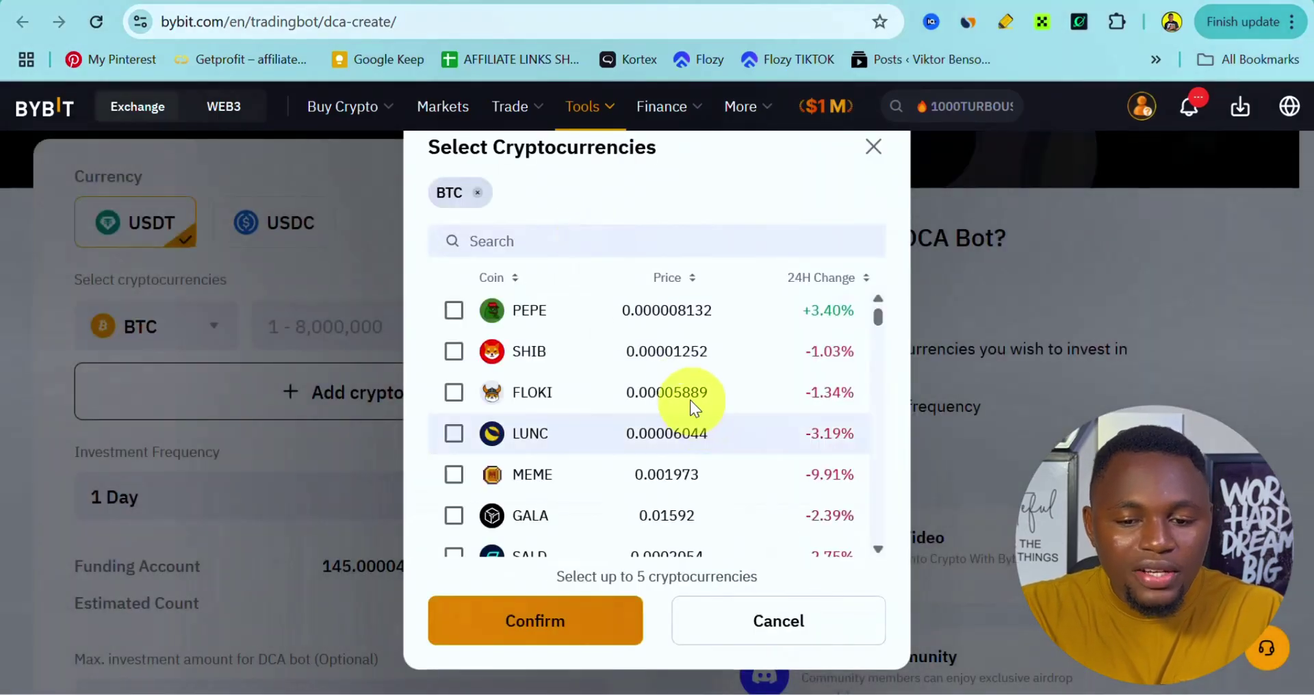
{"action": "scroll", "coordinate": [690, 404], "scroll_direction": "down", "scroll_amount": 5}
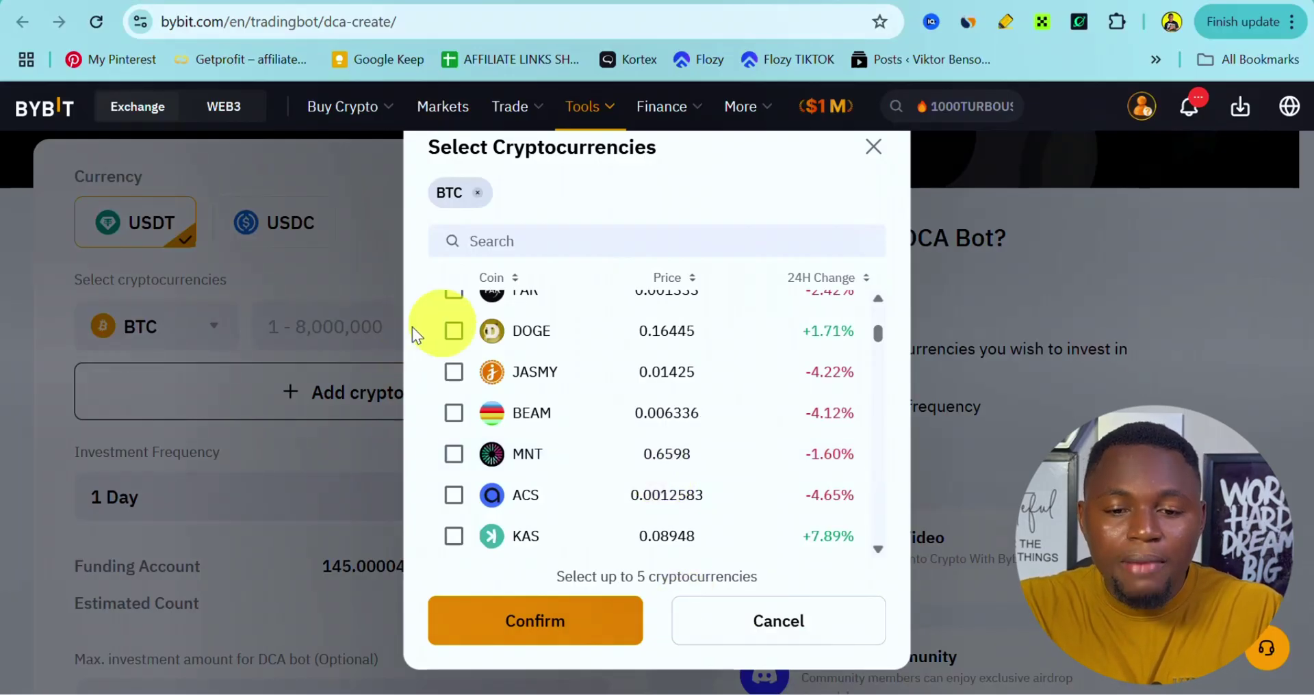
{"action": "left_click", "coordinate": [876, 148]}
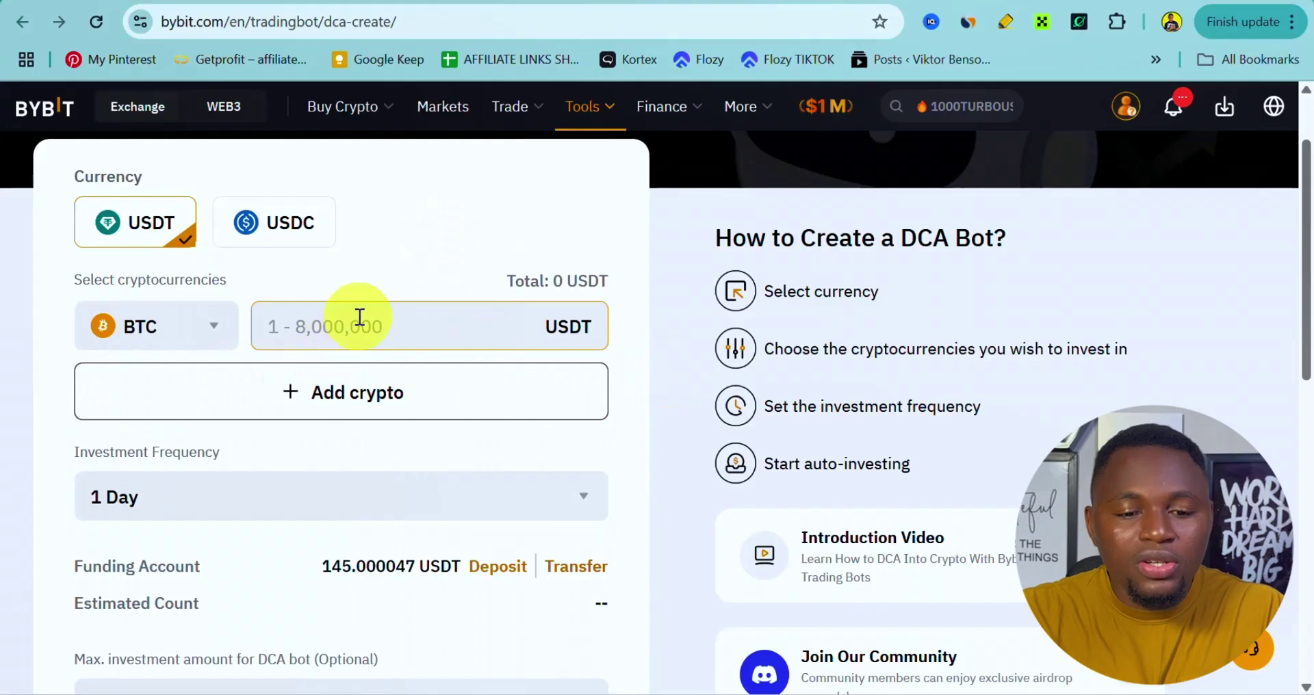
{"action": "left_click", "coordinate": [427, 315]}
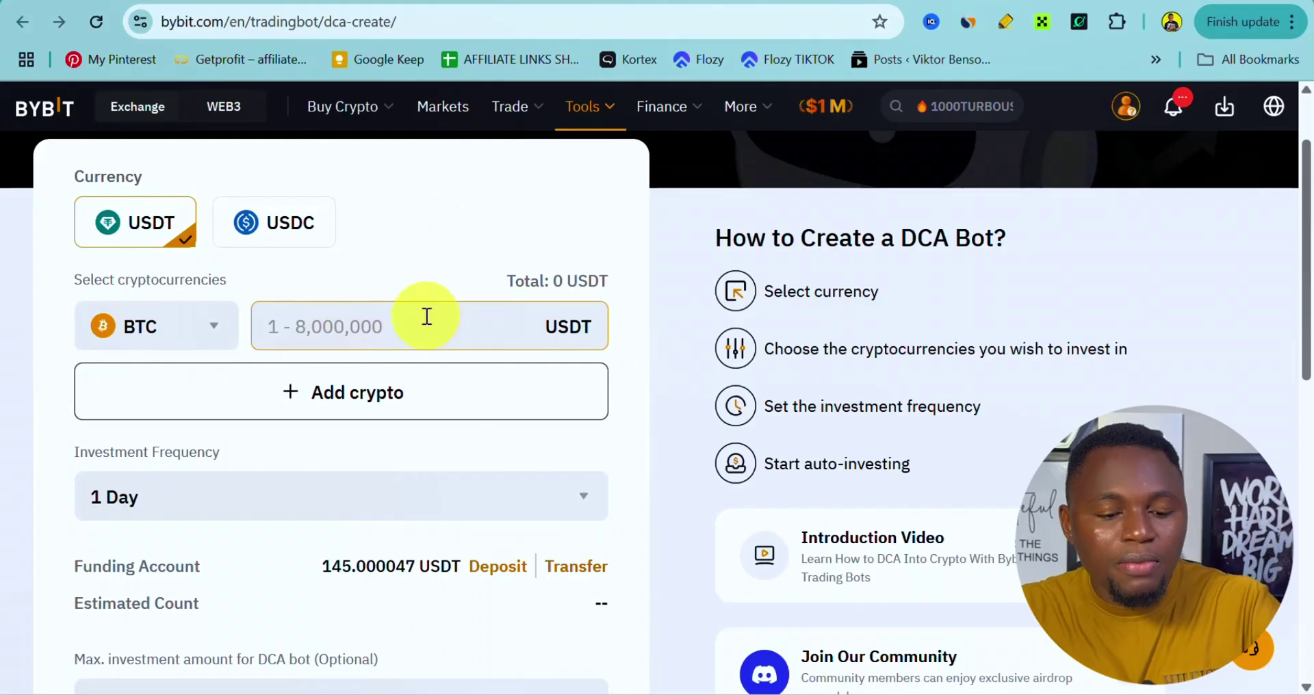
{"action": "type", "text": "1"}
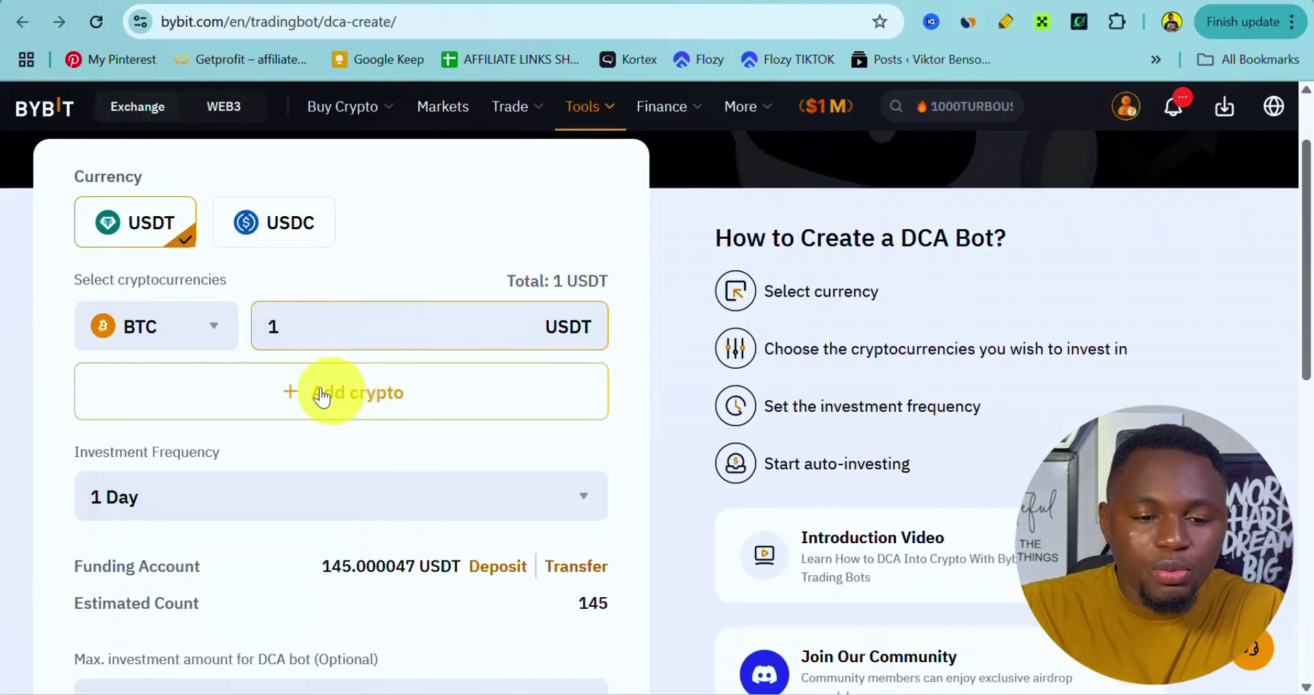
Step: Add TON as a second cryptocurrency for the DCA bot and set its investment amount to 1 USDT
{"action": "left_click", "coordinate": [365, 384]}
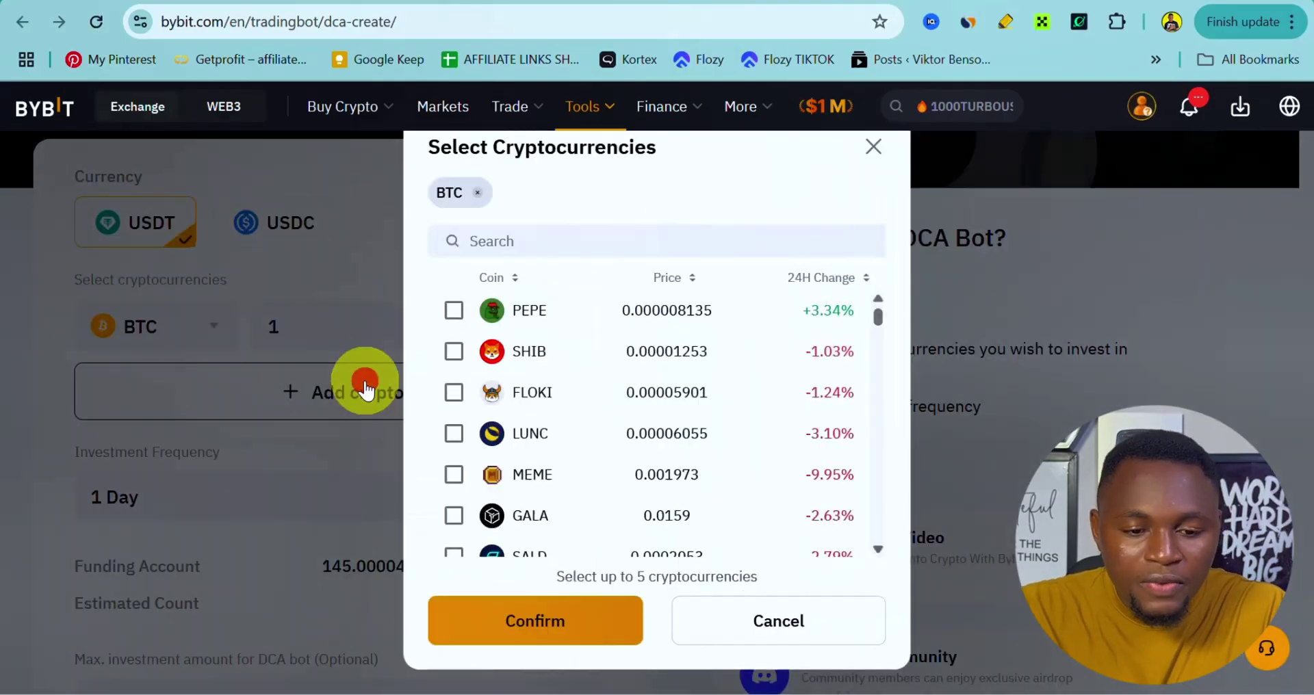
{"action": "scroll", "coordinate": [489, 392], "scroll_direction": "down", "scroll_amount": 3}
{"action": "scroll", "coordinate": [488, 392], "scroll_direction": "down", "scroll_amount": 3}
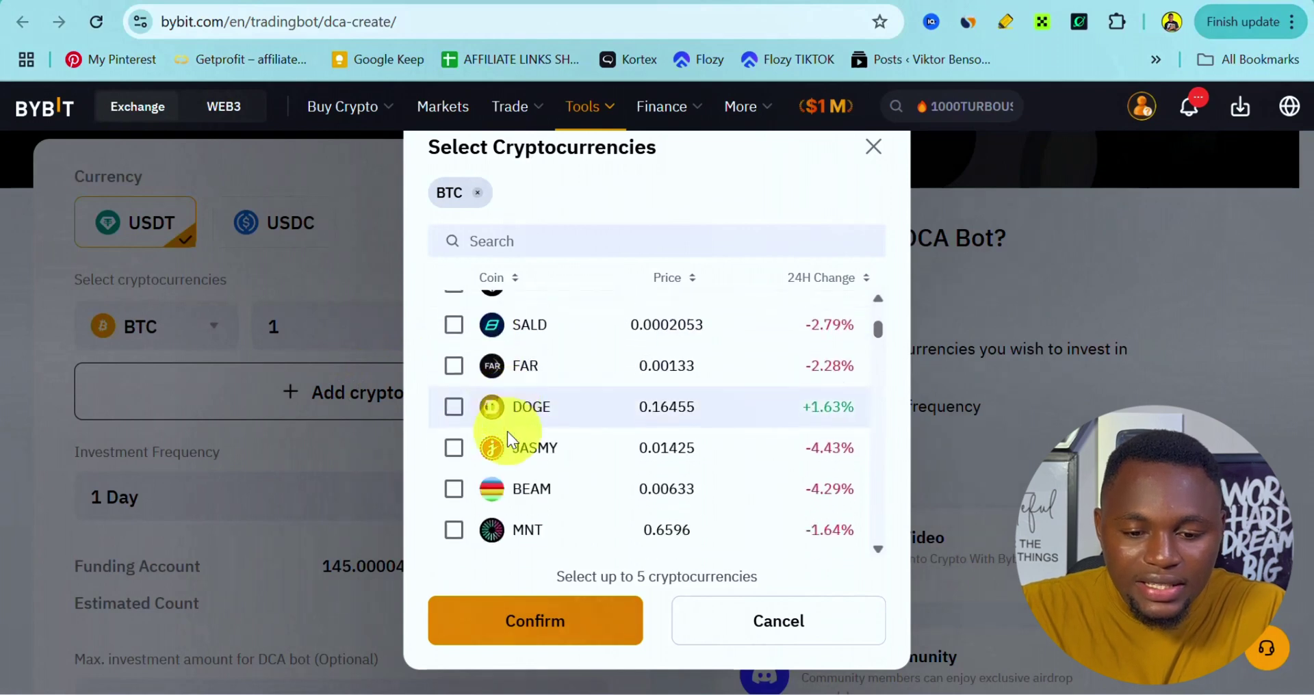
{"action": "left_click", "coordinate": [513, 241]}
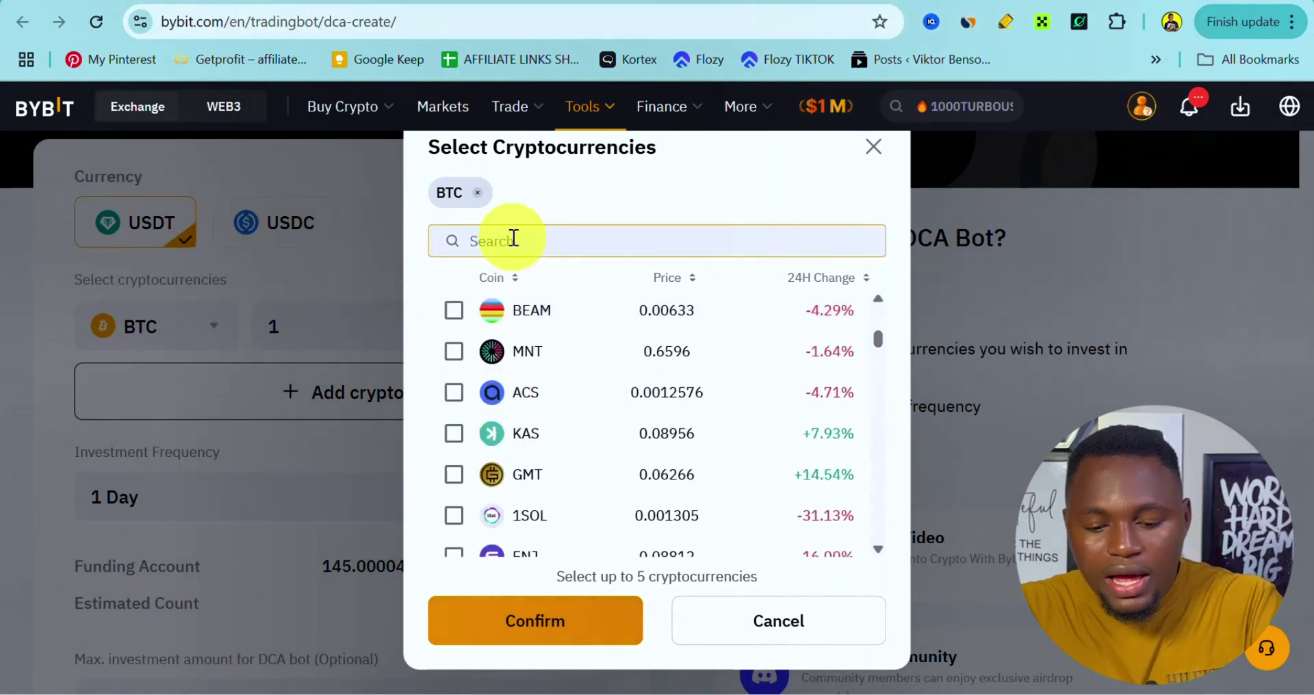
{"action": "type", "text": "ton"}
{"action": "left_click", "coordinate": [541, 314]}
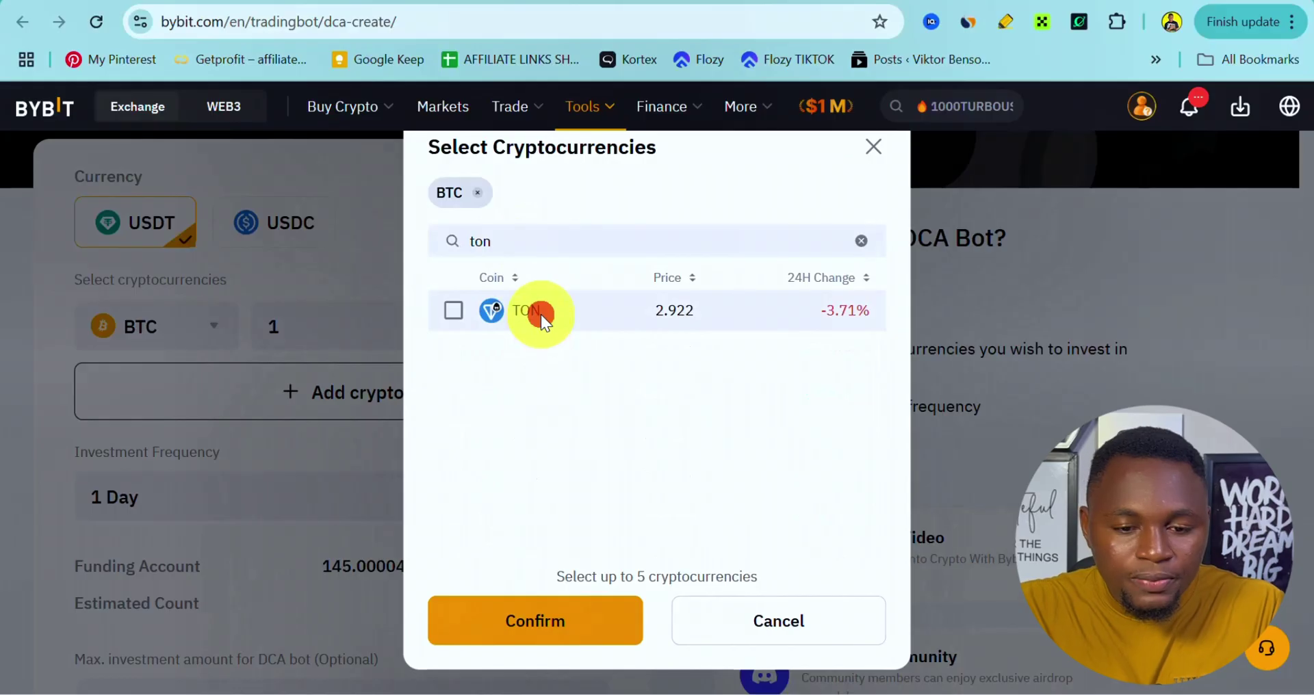
{"action": "left_click", "coordinate": [449, 312]}
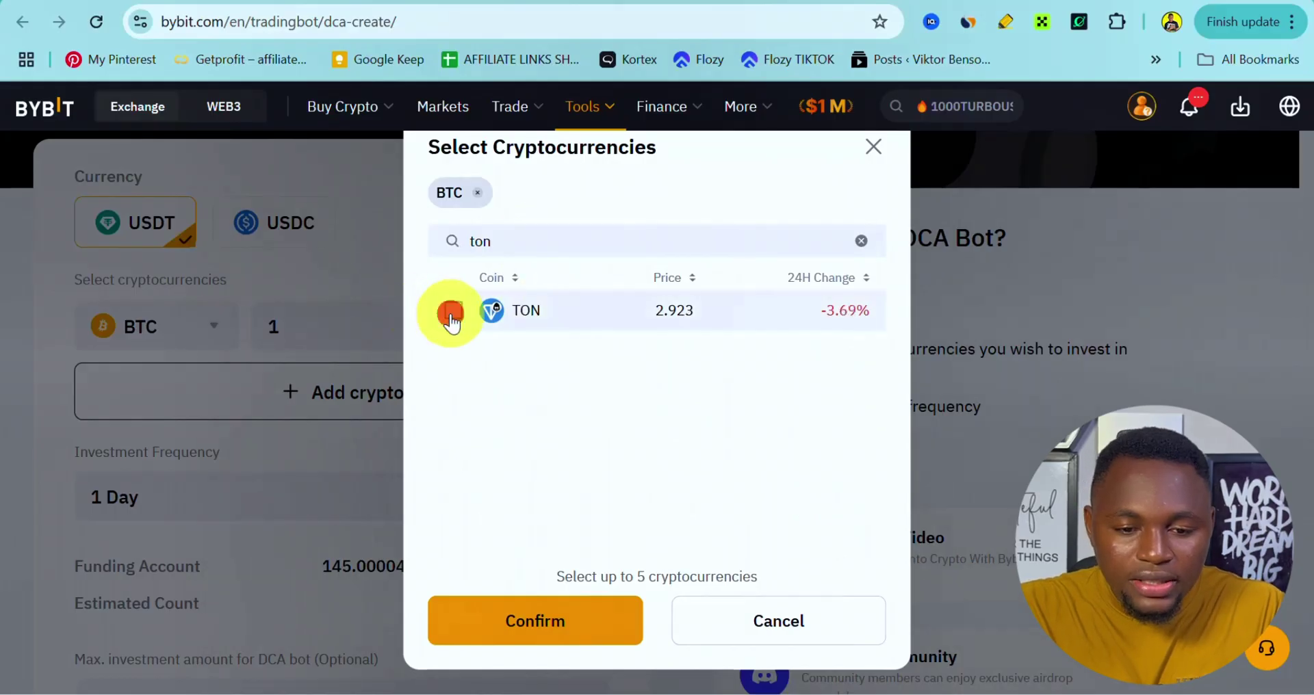
{"action": "left_click", "coordinate": [559, 633]}
{"action": "left_click", "coordinate": [395, 388]}
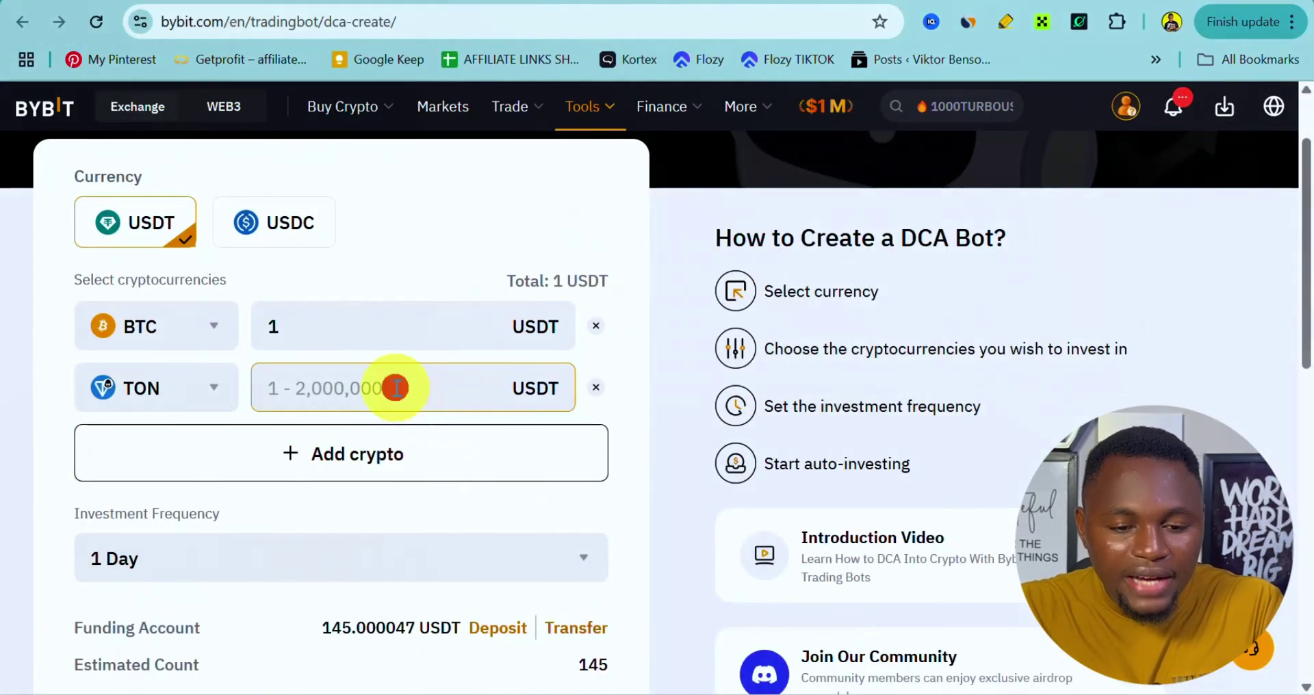
{"action": "type", "text": "1"}
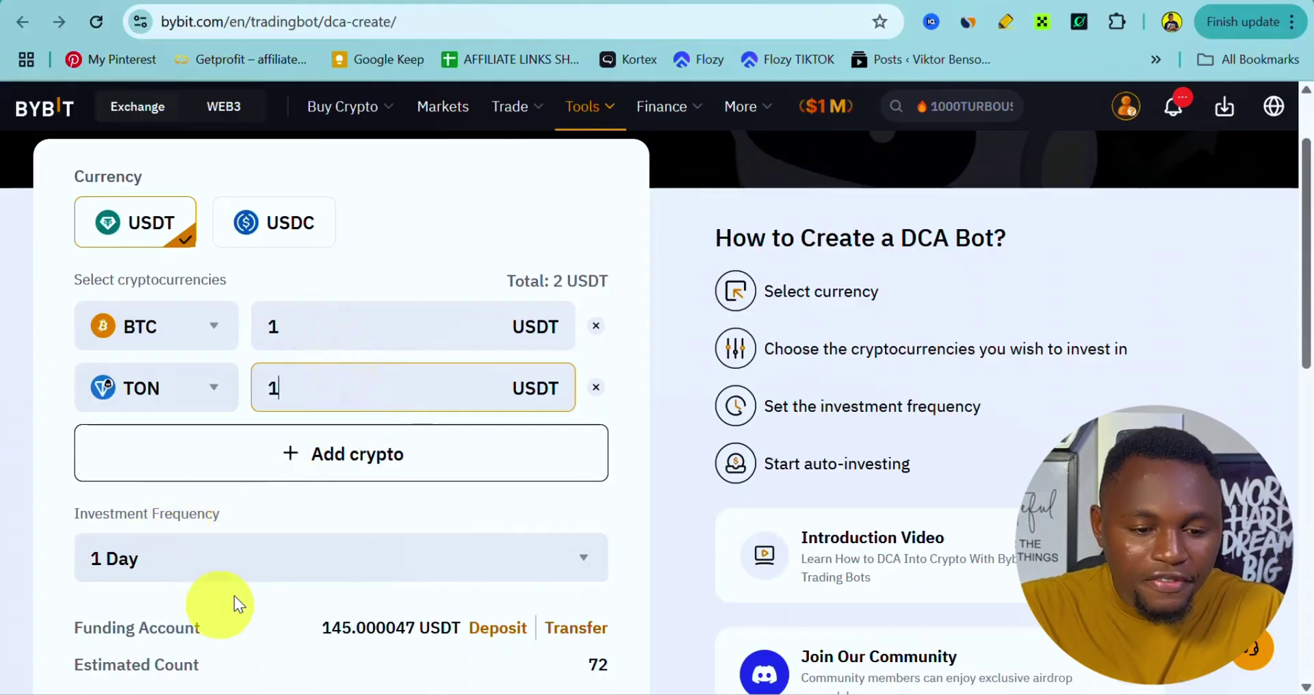
Step: Set the DCA bot's investment frequency to 4 Weeks
{"action": "scroll", "coordinate": [368, 459], "scroll_direction": "down", "scroll_amount": 2}
{"action": "left_click", "coordinate": [369, 457]}
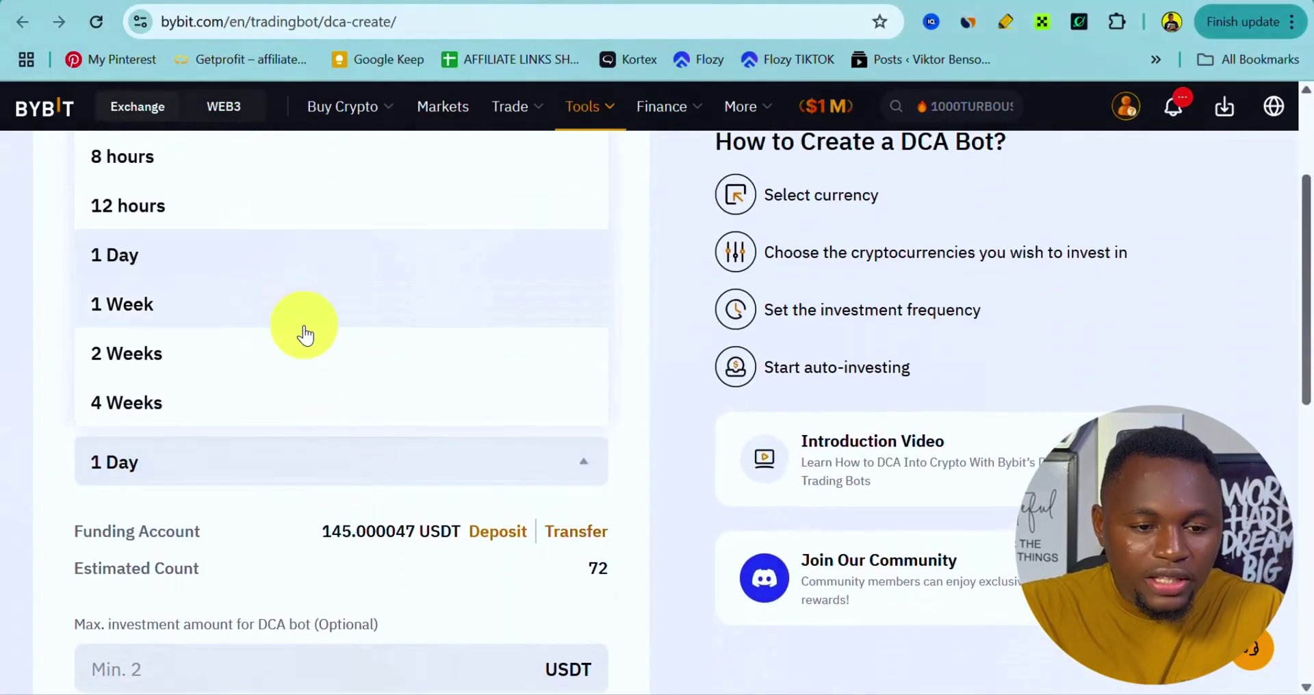
{"action": "scroll", "coordinate": [181, 318], "scroll_direction": "up", "scroll_amount": 2}
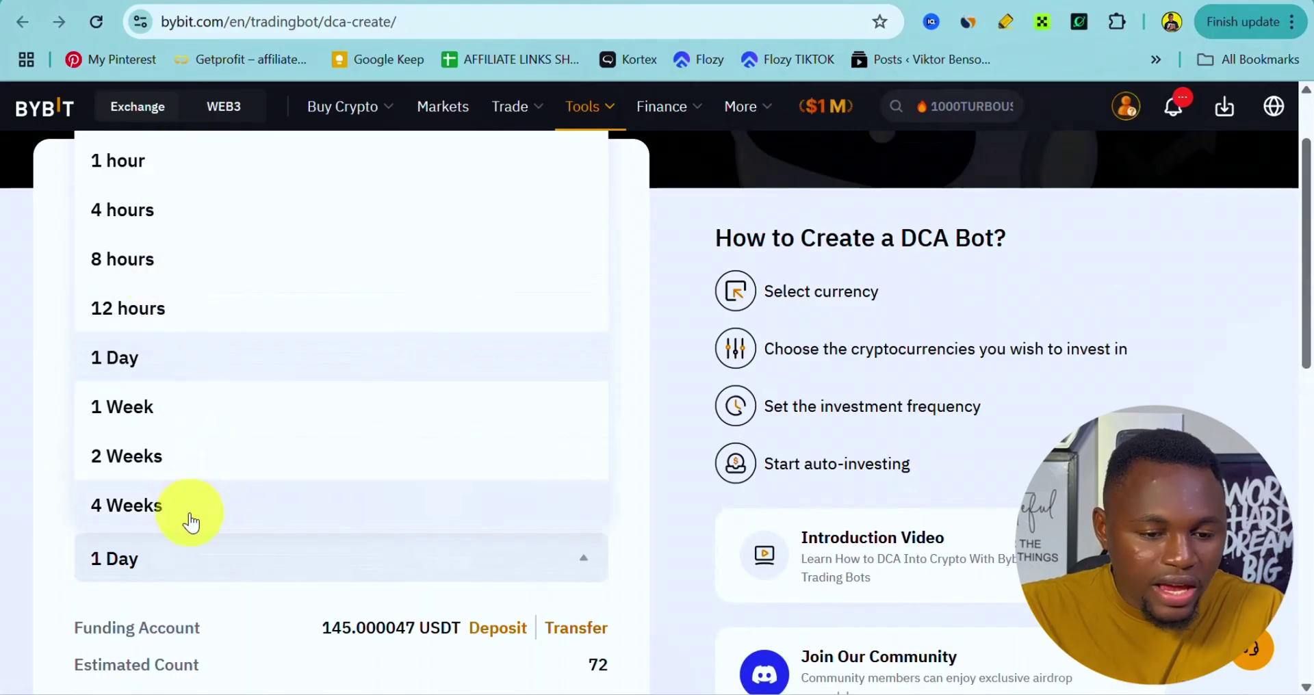
{"action": "left_click", "coordinate": [188, 514]}
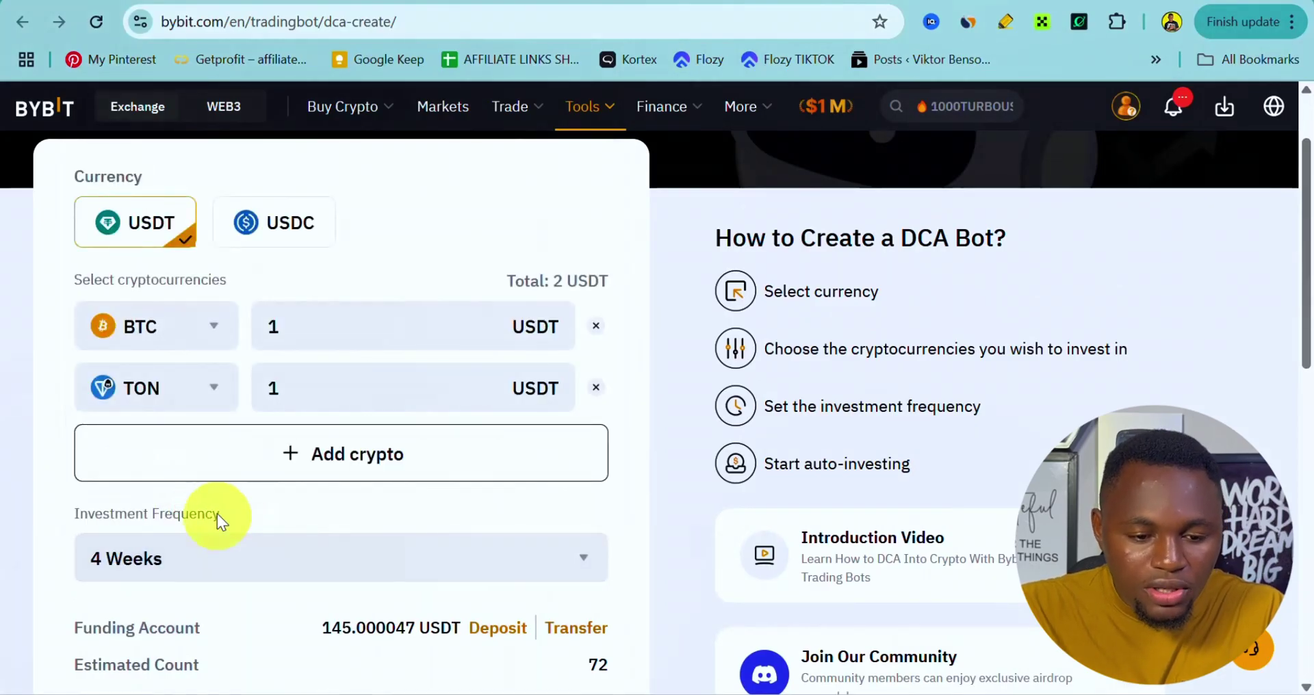
Step: Set the DCA bot's investment frequency to 1 Day
{"action": "left_click", "coordinate": [212, 560]}
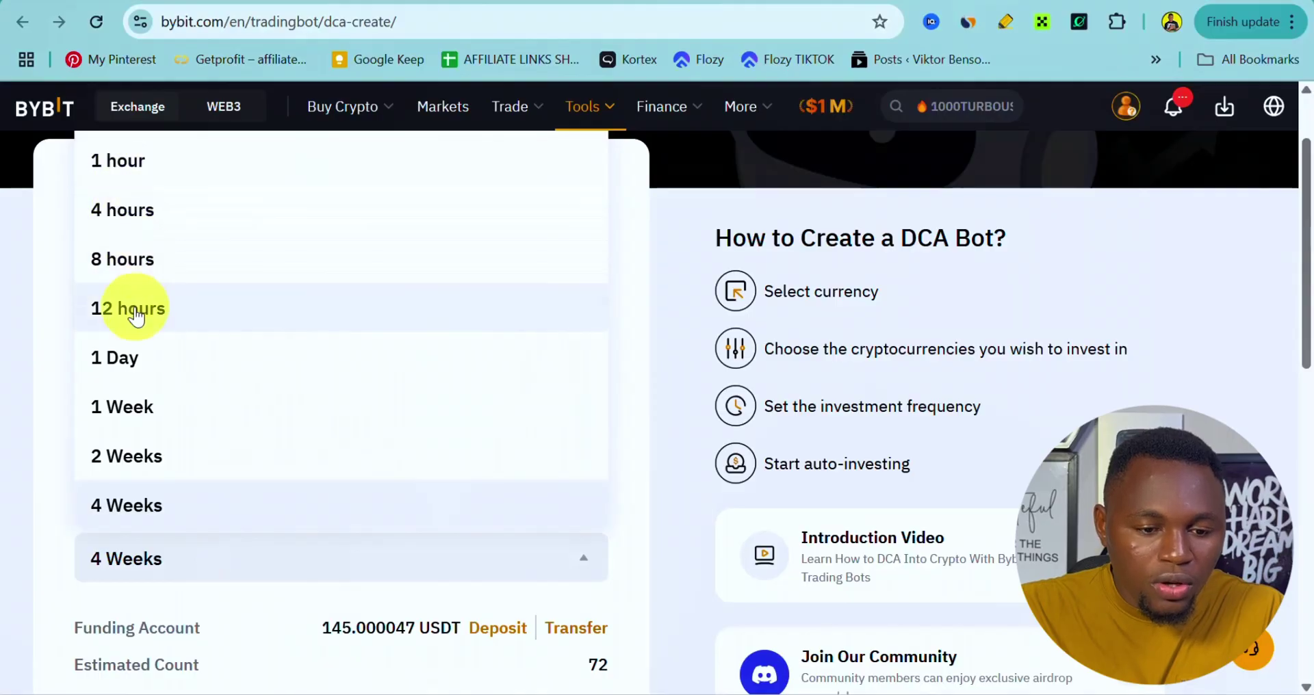
{"action": "left_click", "coordinate": [136, 357]}
{"action": "scroll", "coordinate": [217, 519], "scroll_direction": "down", "scroll_amount": 2}
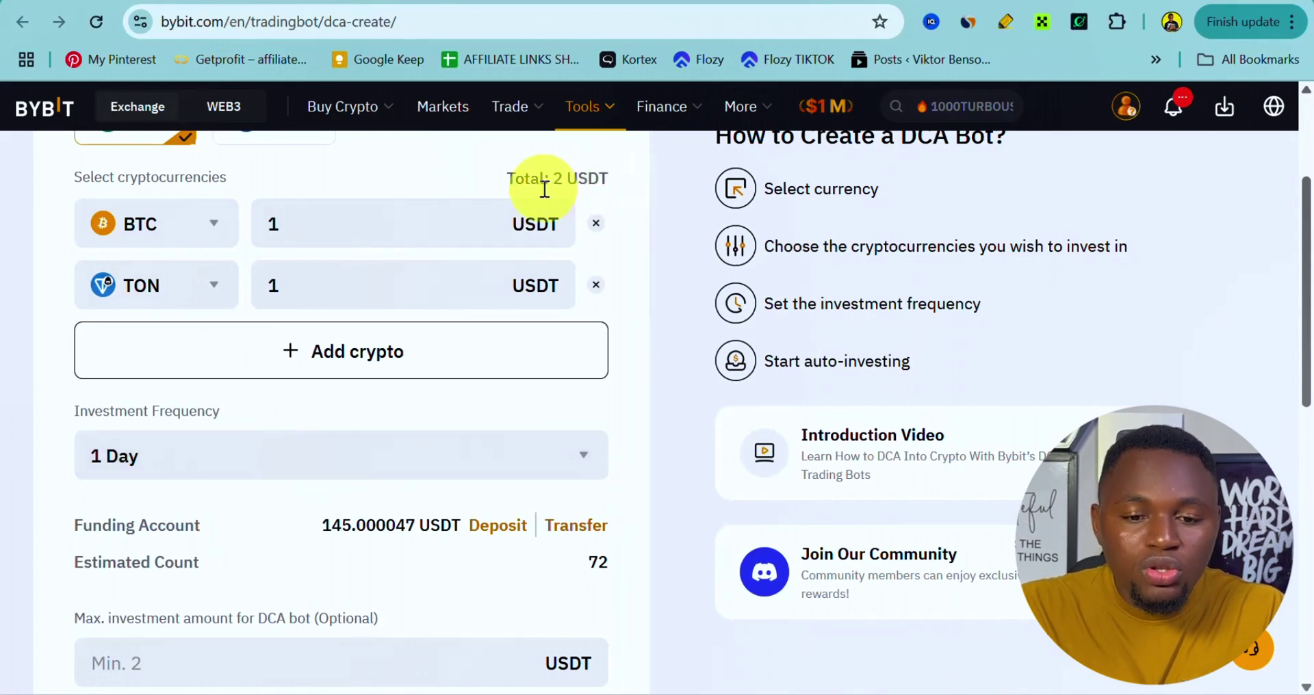
Step: Review the DCA bot's cryptocurrency amounts, investment frequency, funding account and optional maximum investment amount
{"action": "scroll", "coordinate": [474, 252], "scroll_direction": "up", "scroll_amount": 3}
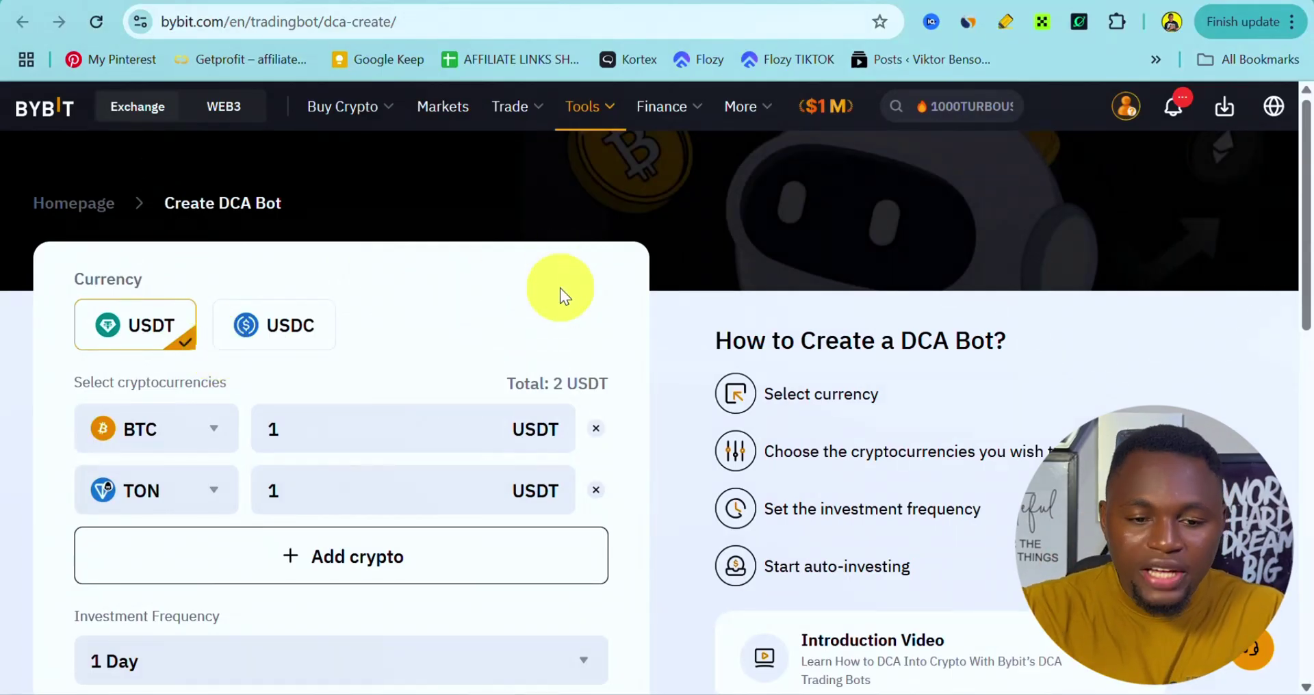
{"action": "scroll", "coordinate": [411, 273], "scroll_direction": "down", "scroll_amount": 3}
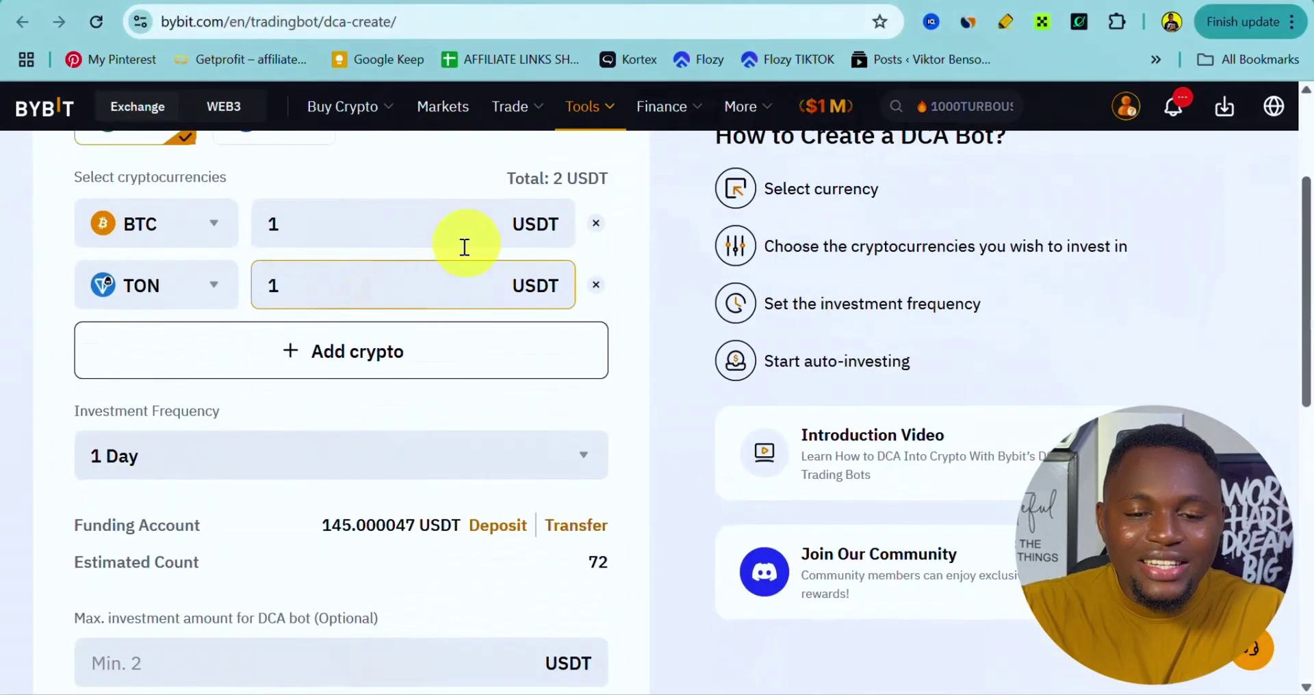
{"action": "scroll", "coordinate": [470, 298], "scroll_direction": "up", "scroll_amount": 3}
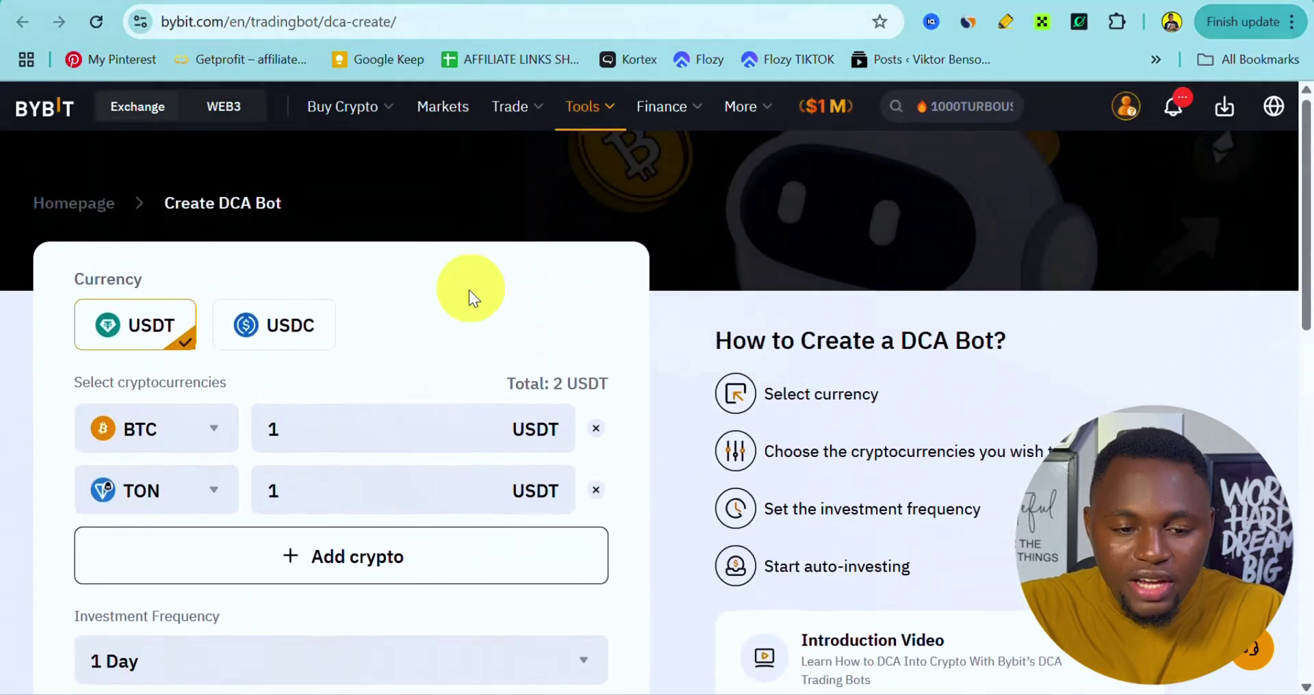
{"action": "left_click", "coordinate": [274, 488]}
{"action": "scroll", "coordinate": [446, 440], "scroll_direction": "down", "scroll_amount": 3}
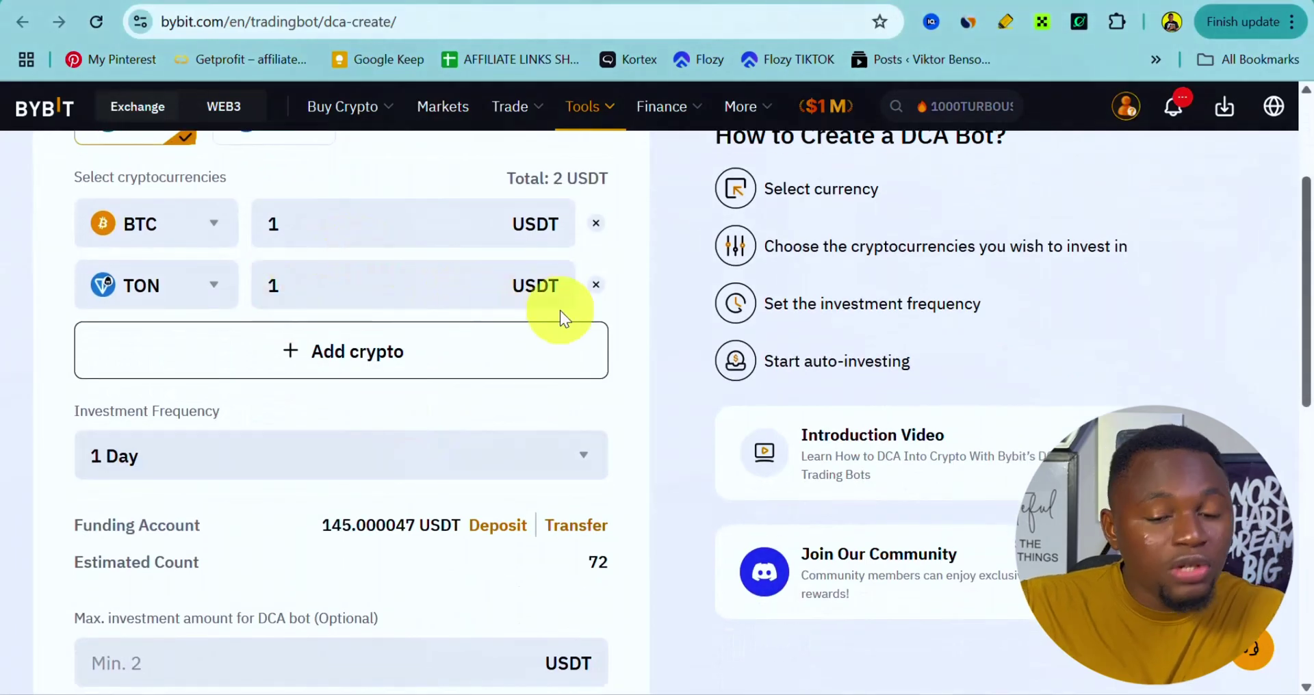
{"action": "scroll", "coordinate": [547, 321], "scroll_direction": "down", "scroll_amount": 5}
{"action": "scroll", "coordinate": [420, 325], "scroll_direction": "up", "scroll_amount": 3}
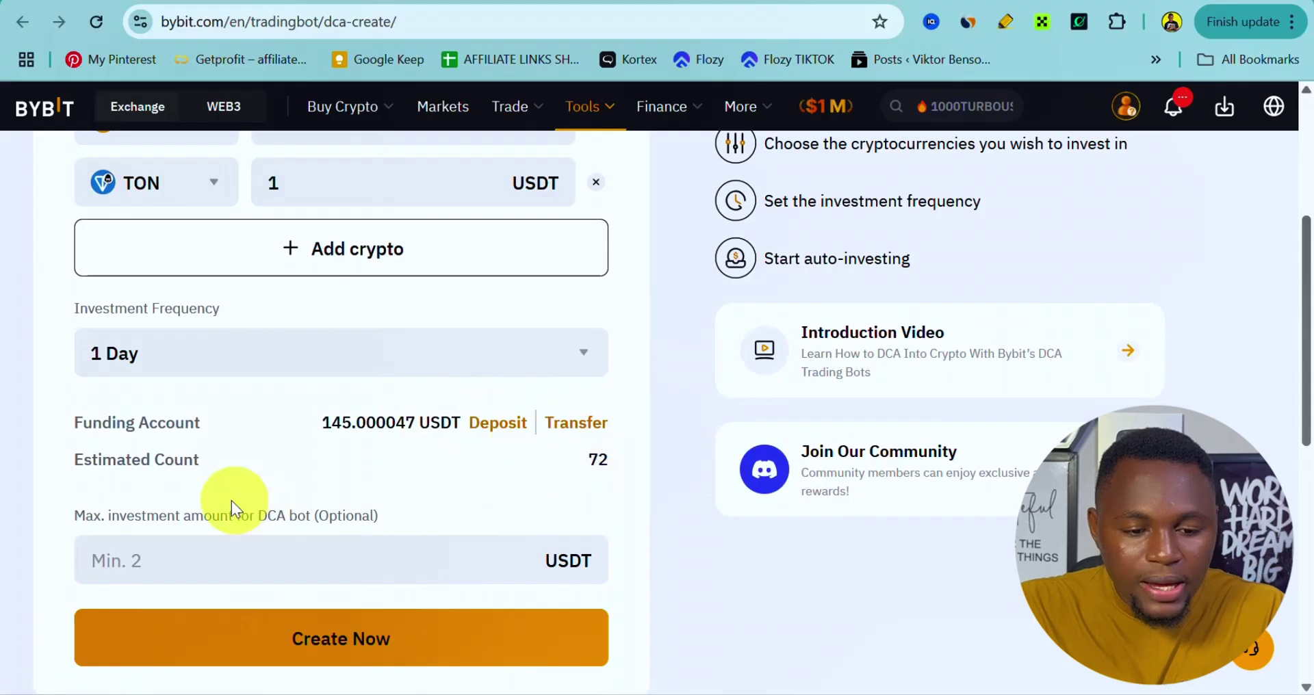
{"action": "scroll", "coordinate": [231, 501], "scroll_direction": "down", "scroll_amount": 3}
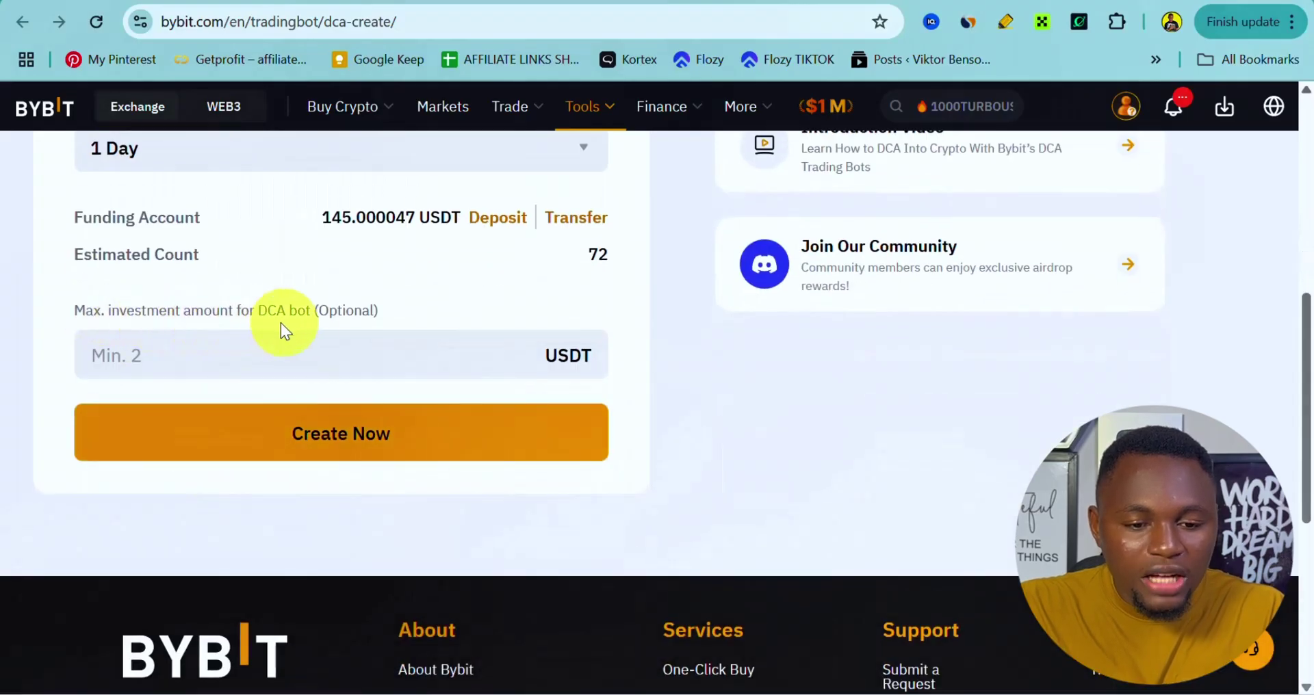
{"action": "left_click", "coordinate": [268, 348]}
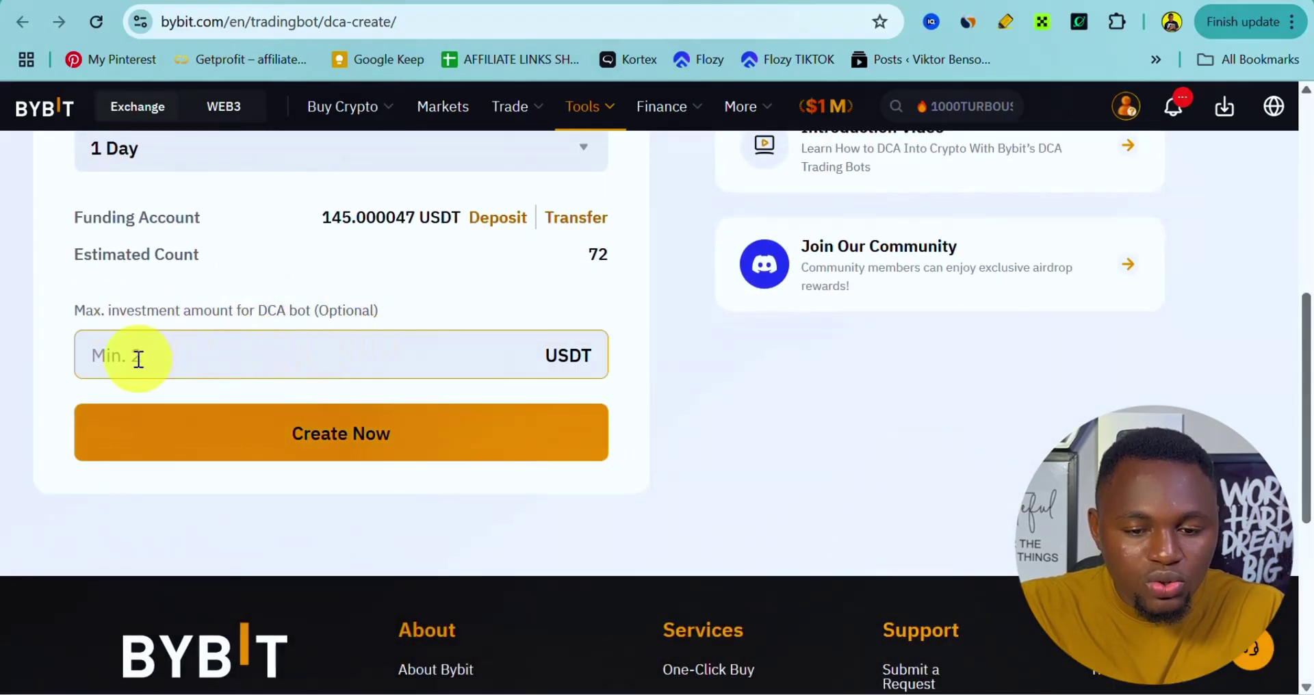
Step: Open the funding account transfer, check its source and destination account options, and close it without transferring
{"action": "scroll", "coordinate": [411, 397], "scroll_direction": "up", "scroll_amount": 3}
{"action": "left_click", "coordinate": [556, 430]}
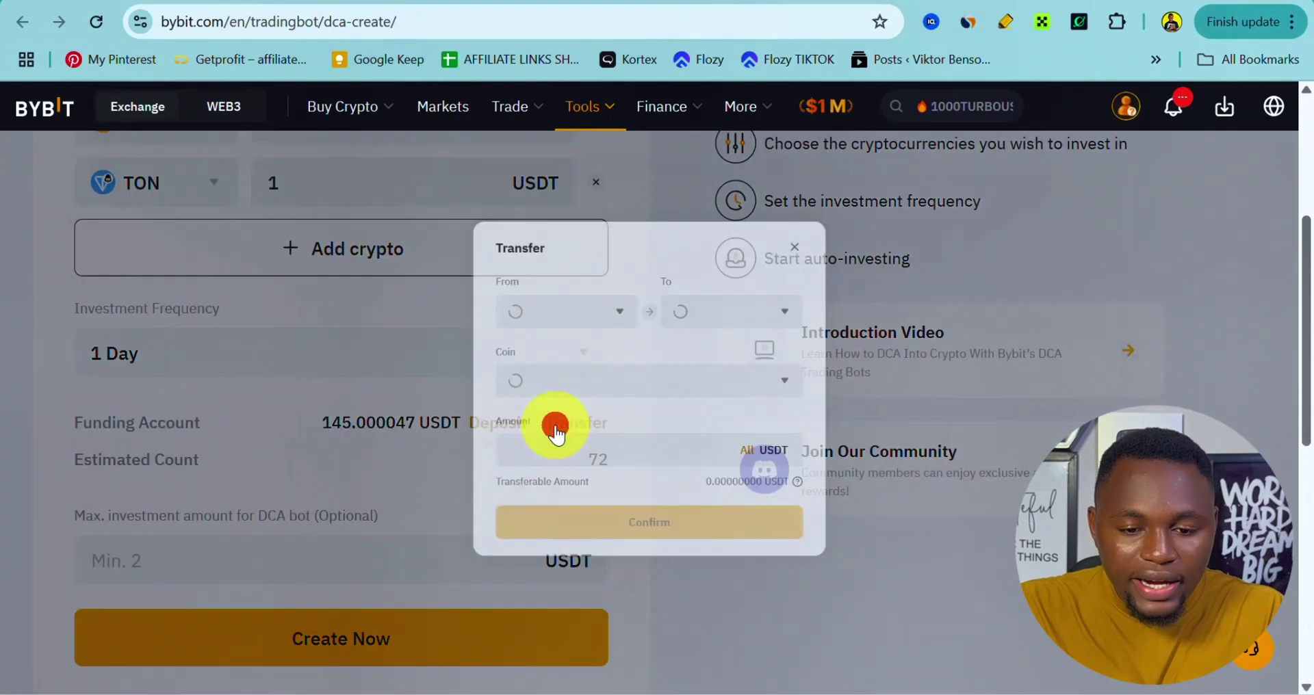
{"action": "left_click", "coordinate": [559, 277]}
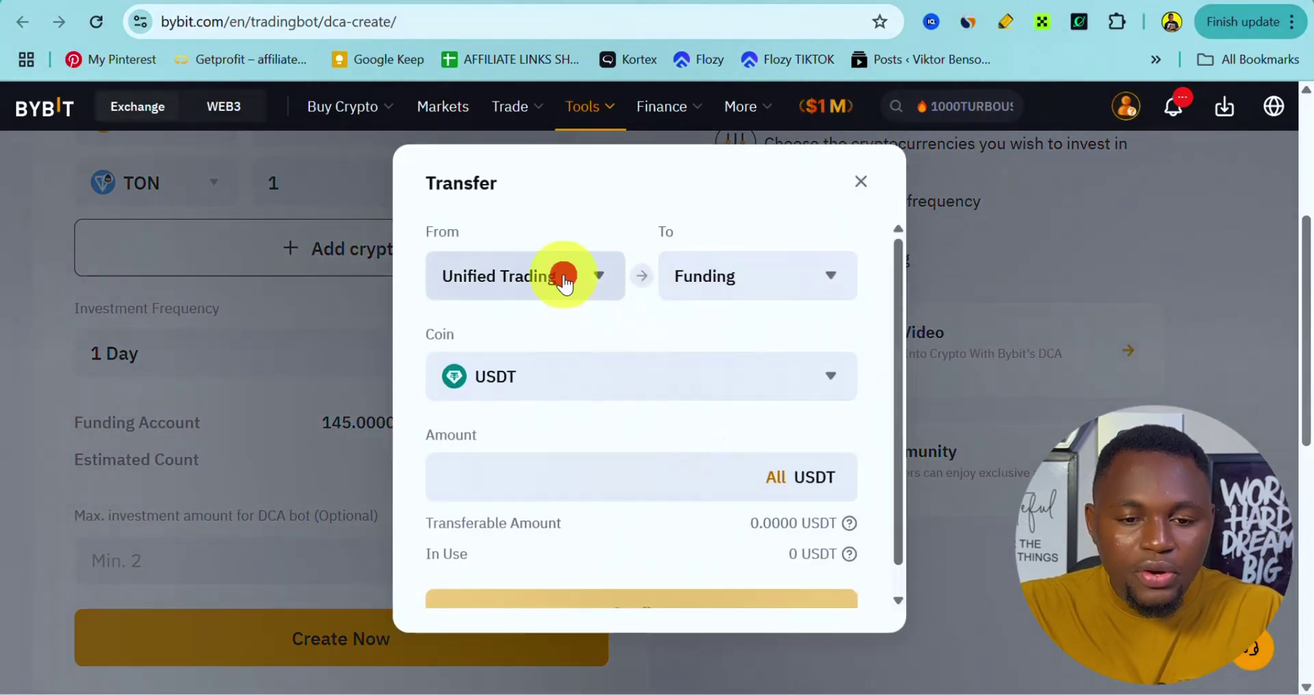
{"action": "left_click", "coordinate": [768, 269]}
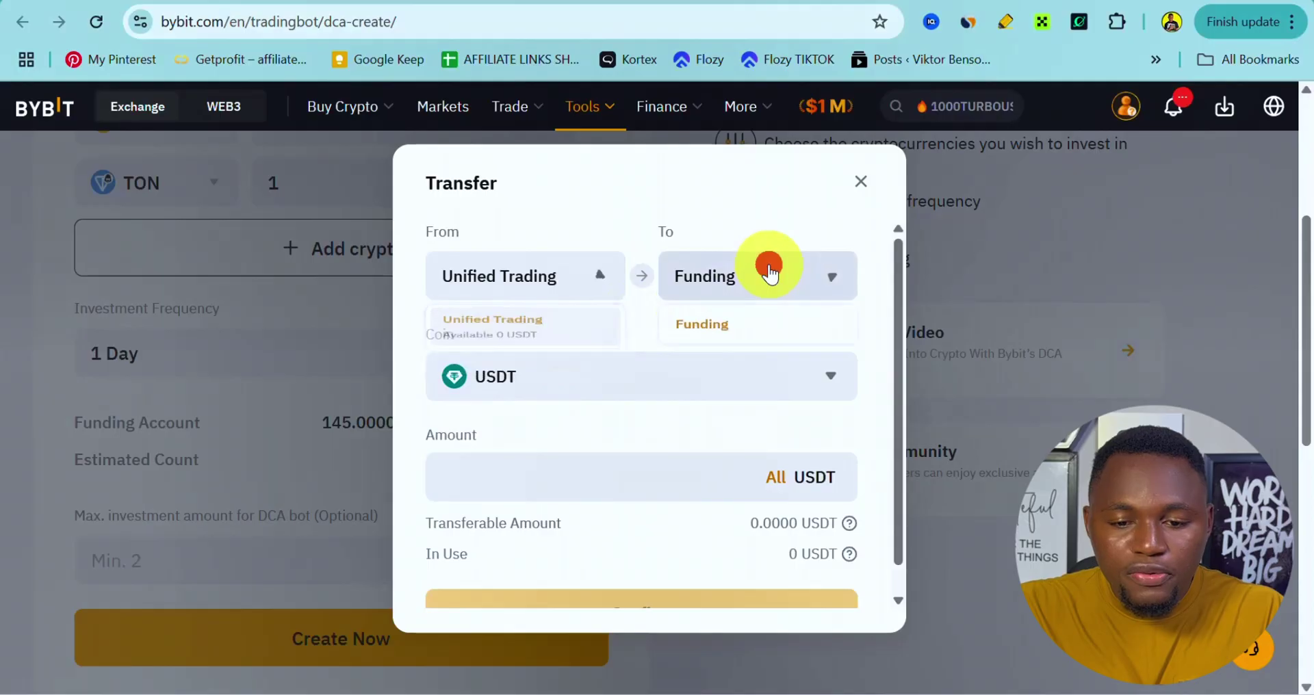
{"action": "left_click", "coordinate": [527, 325]}
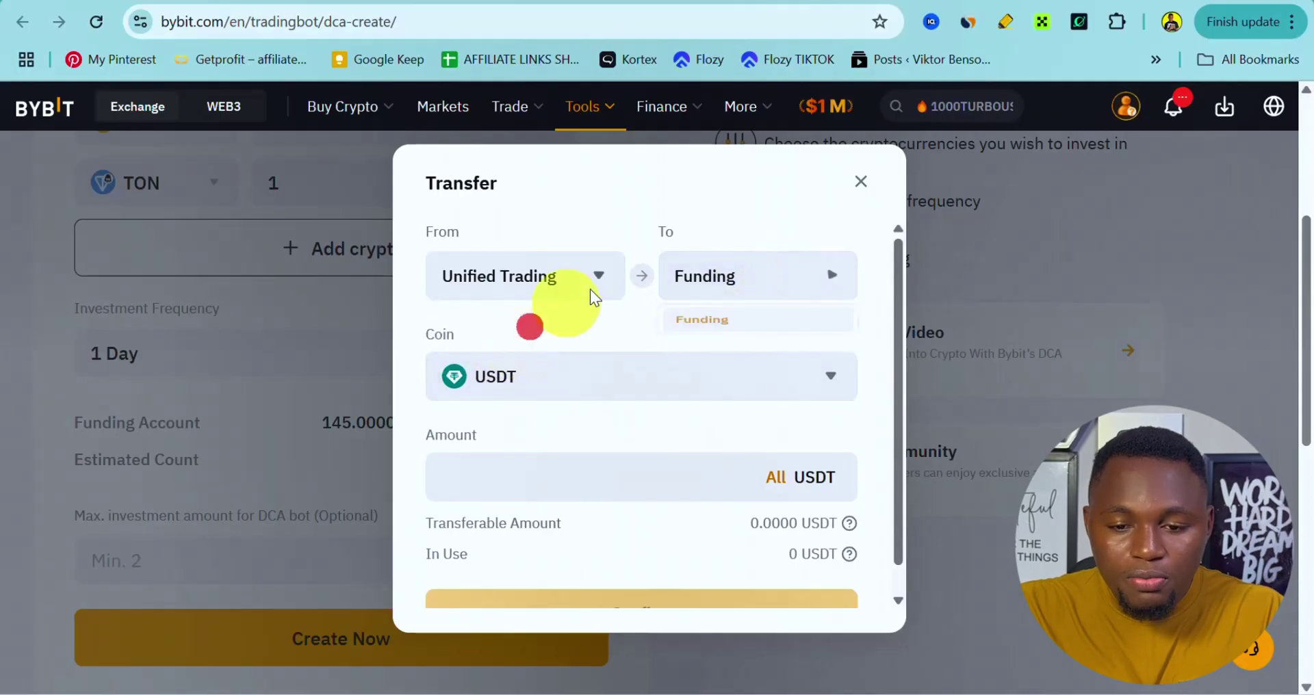
{"action": "left_click", "coordinate": [855, 183]}
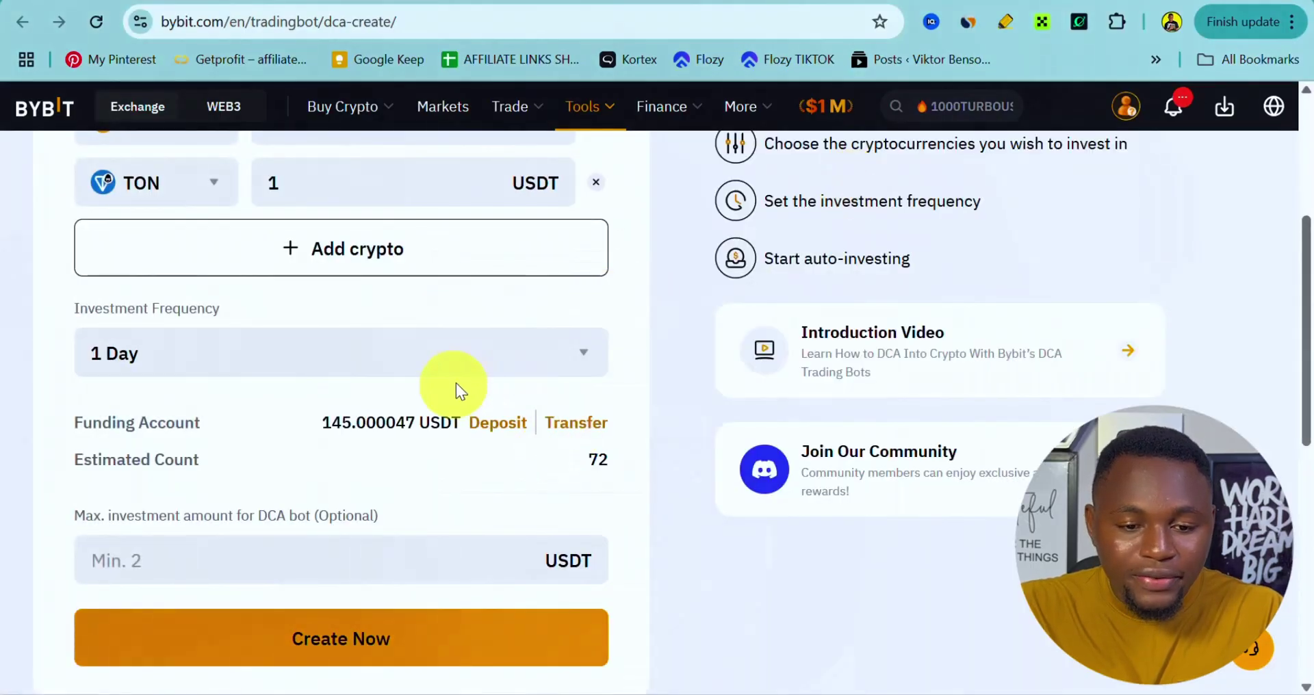
Step: Check the funding account's USDT balance and go over the whole DCA bot configuration once more
{"action": "left_click", "coordinate": [316, 421]}
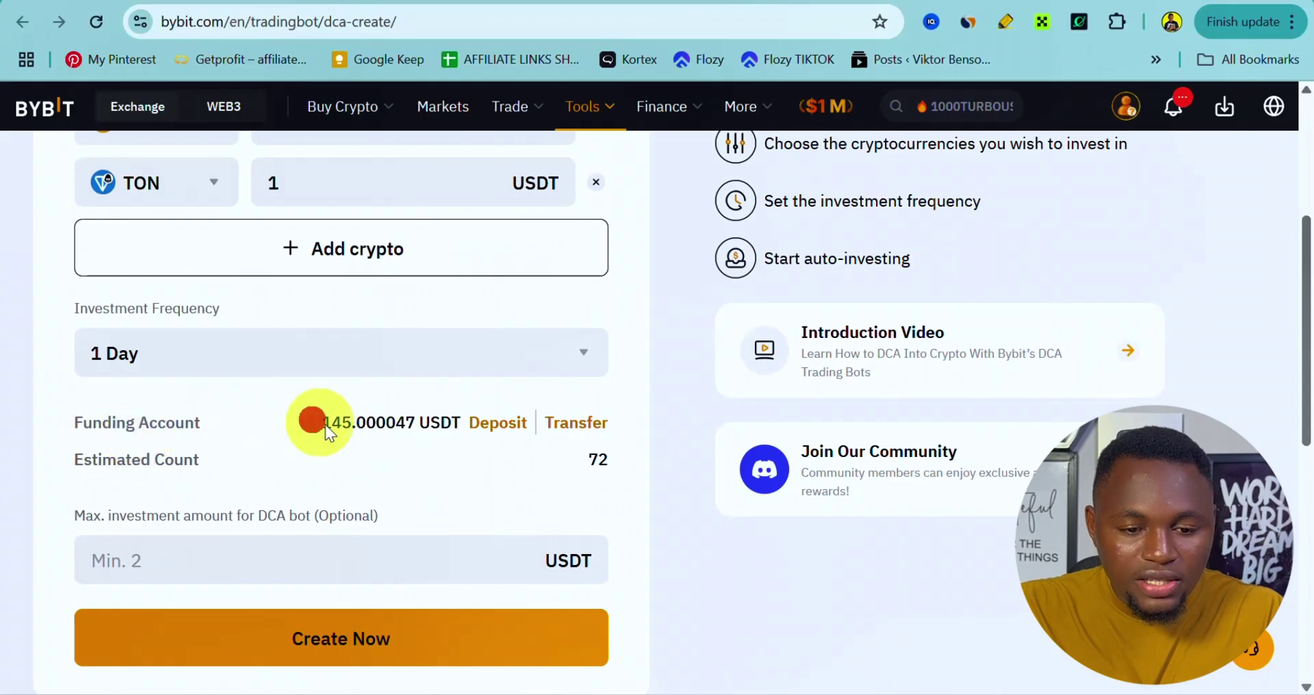
{"action": "left_click_drag", "start_coordinate": [325, 426], "coordinate": [411, 425]}
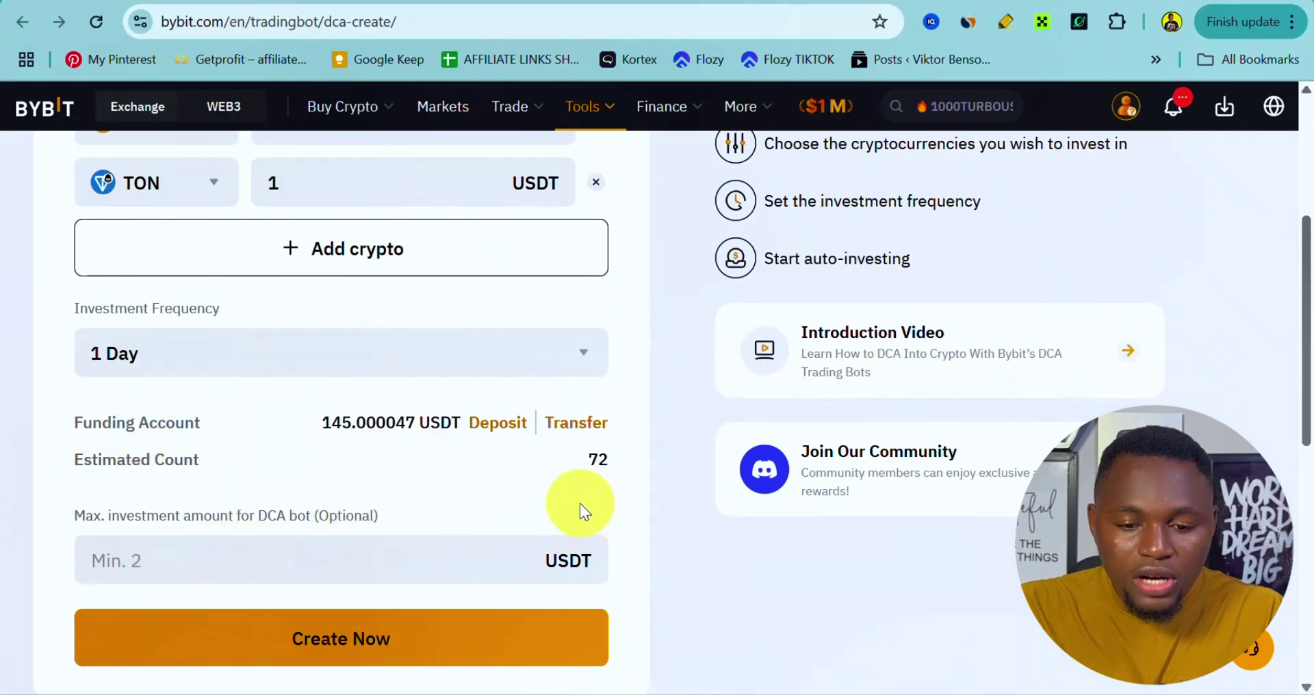
{"action": "scroll", "coordinate": [580, 512], "scroll_direction": "up", "scroll_amount": 5}
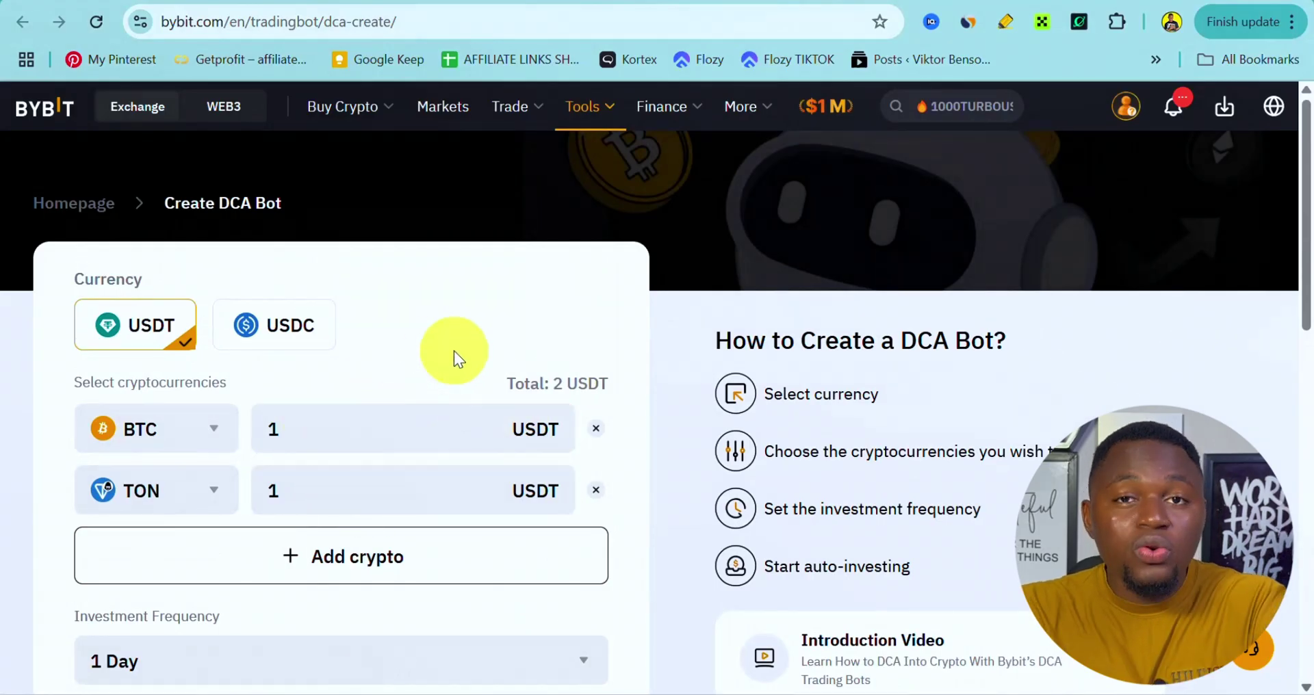
{"action": "scroll", "coordinate": [205, 397], "scroll_direction": "down", "scroll_amount": 2}
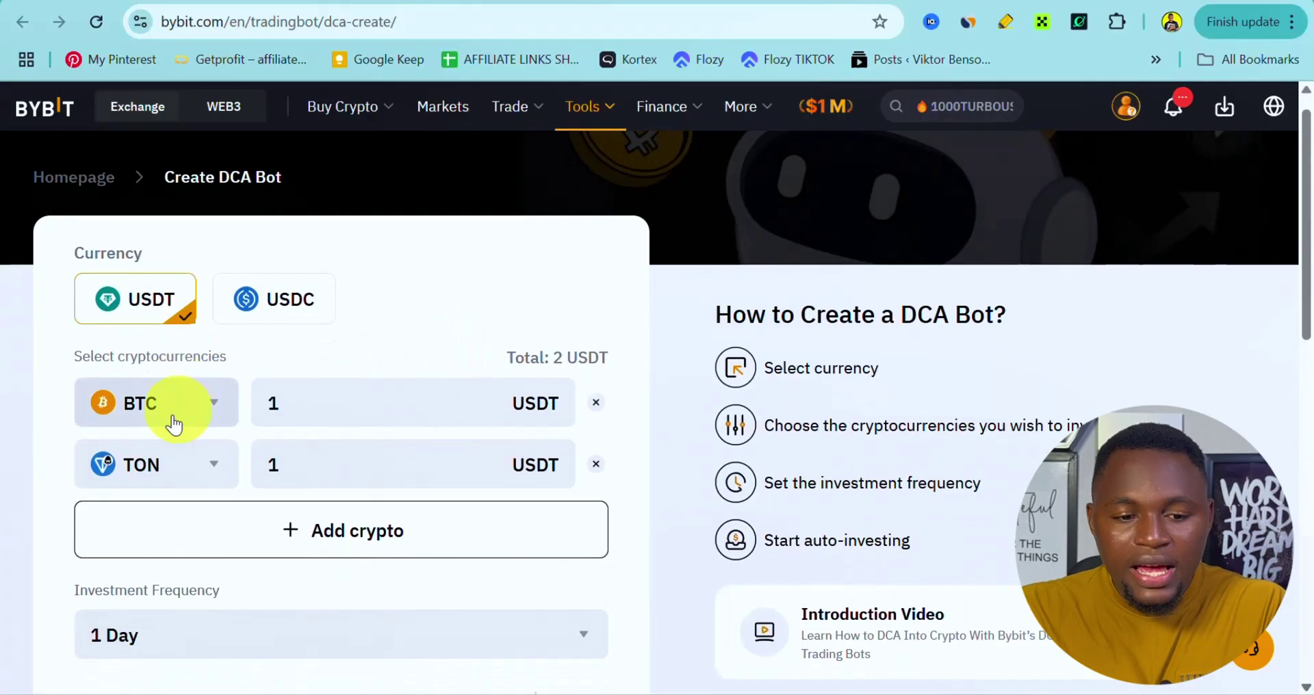
{"action": "scroll", "coordinate": [178, 390], "scroll_direction": "down", "scroll_amount": 5}
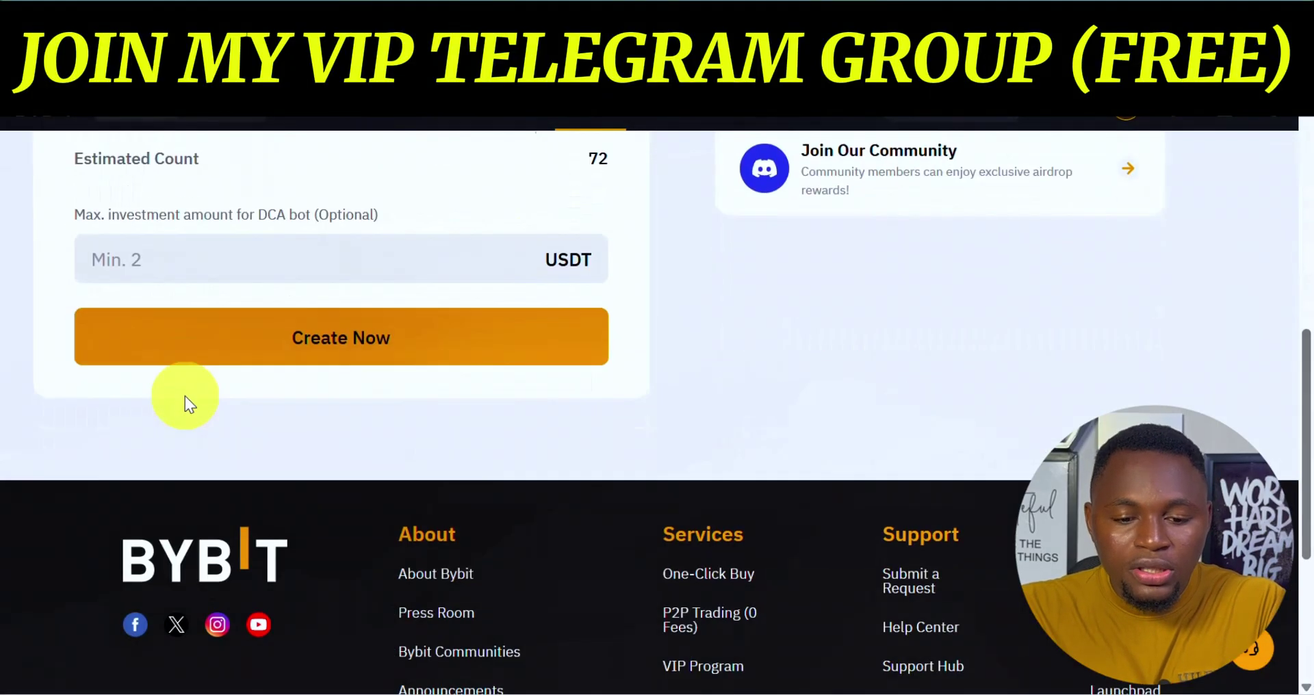
{"action": "scroll", "coordinate": [469, 387], "scroll_direction": "up", "scroll_amount": 2}
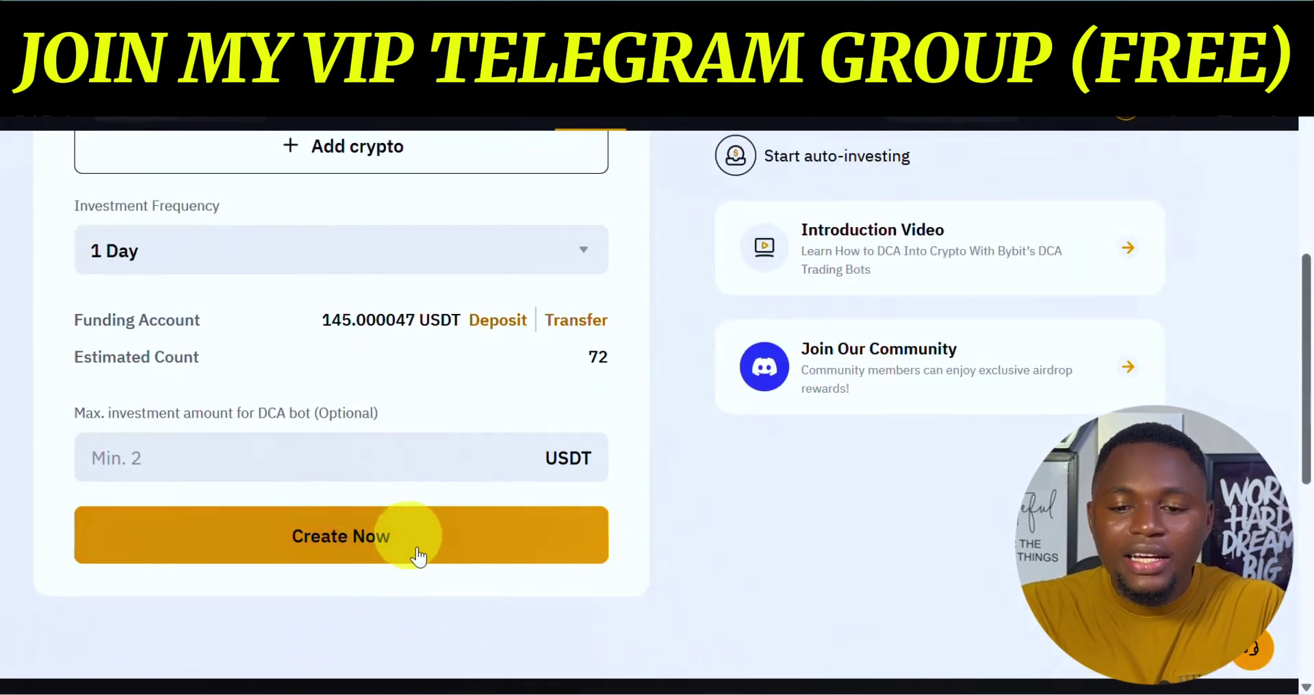
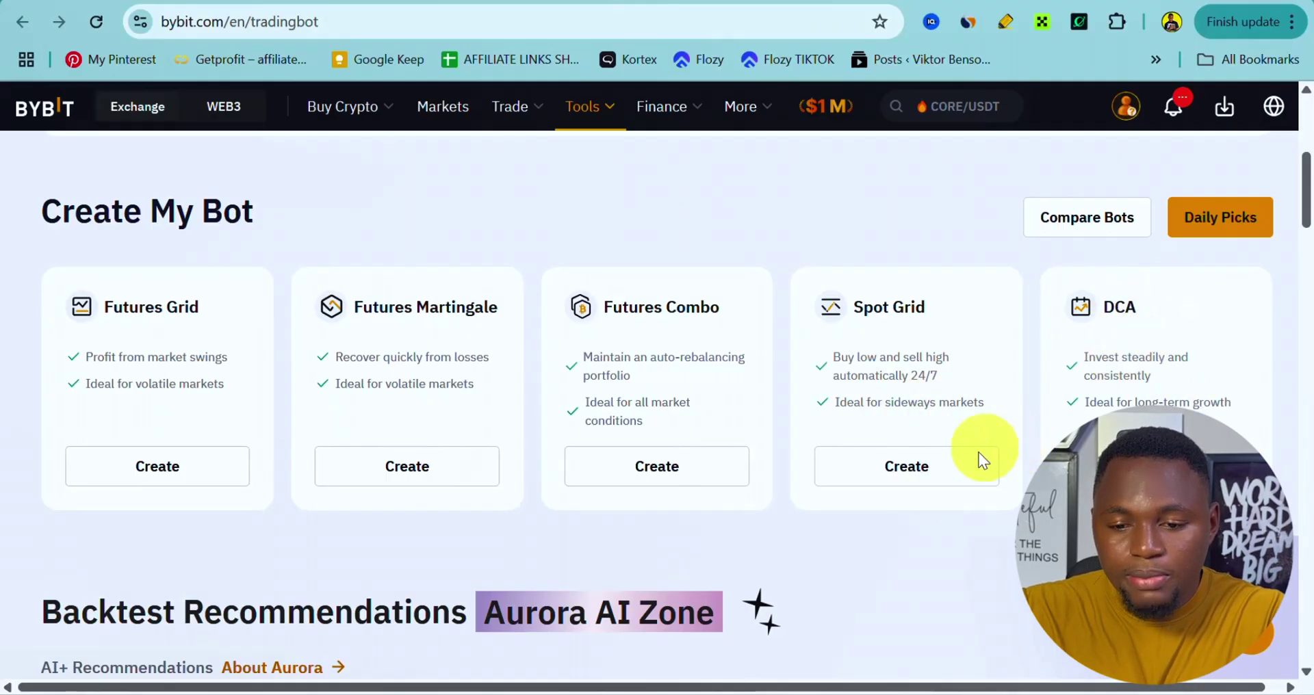
Step: Start creating a Spot Grid bot and examine the RENDER/USDT AI strategy parameters, especially the grid profit ratio
{"action": "left_click", "coordinate": [916, 470]}
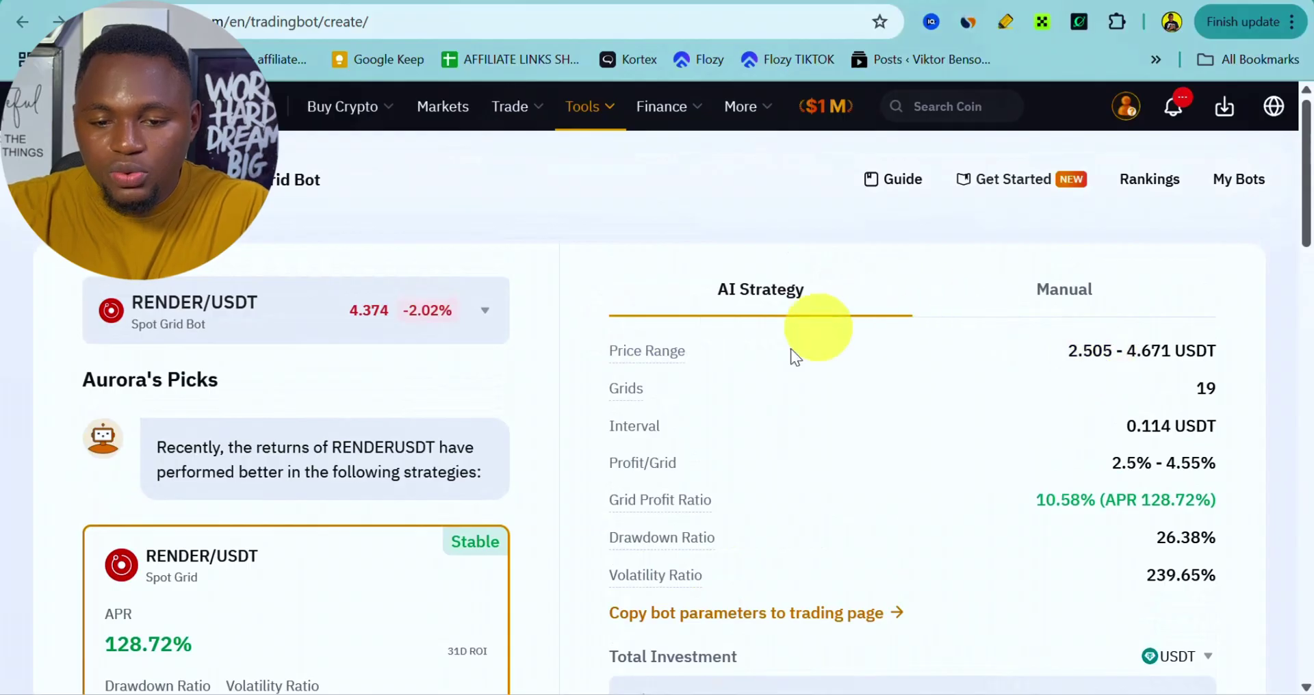
{"action": "scroll", "coordinate": [773, 383], "scroll_direction": "down", "scroll_amount": 3}
{"action": "scroll", "coordinate": [1110, 324], "scroll_direction": "up", "scroll_amount": 2}
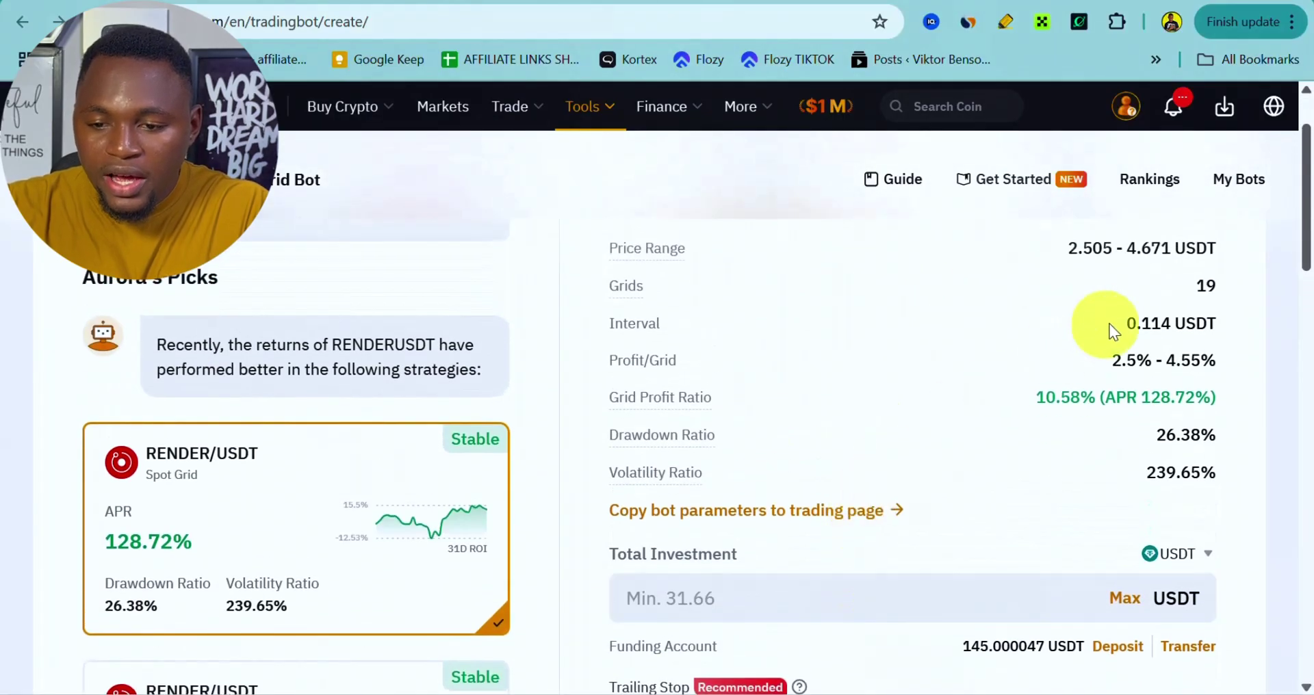
{"action": "scroll", "coordinate": [684, 294], "scroll_direction": "up", "scroll_amount": 2}
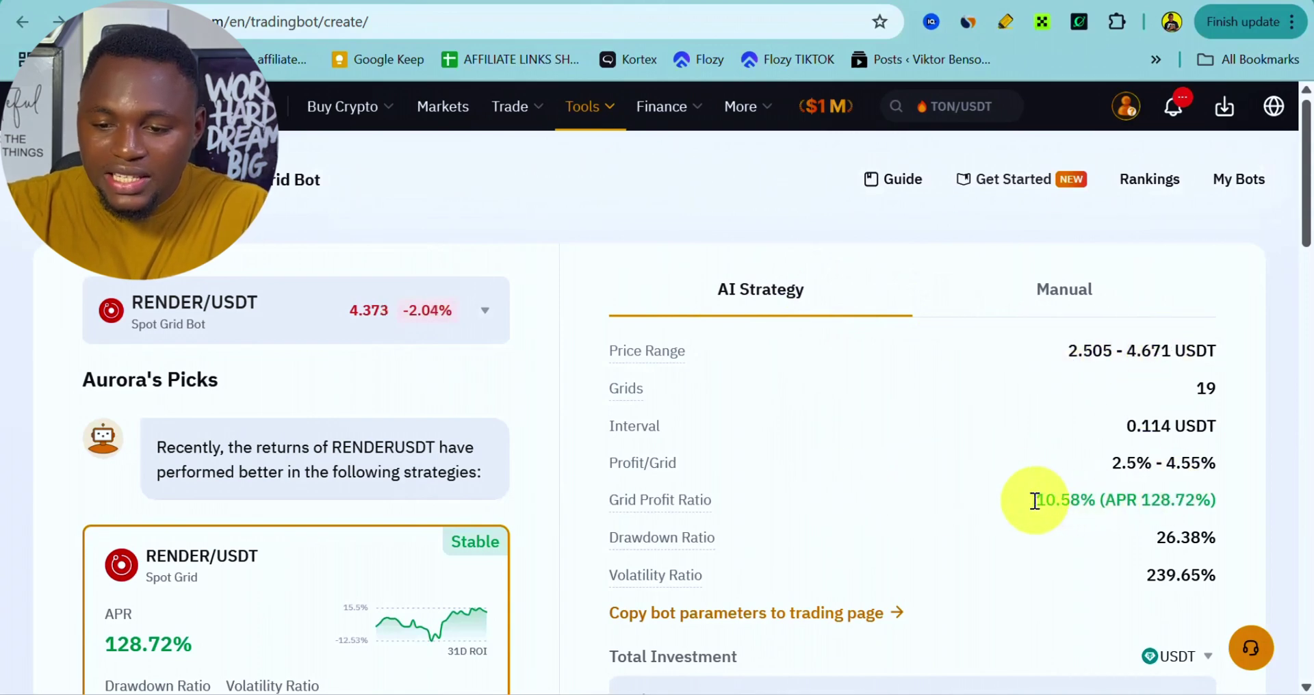
{"action": "left_click_drag", "start_coordinate": [1131, 498], "coordinate": [1218, 509]}
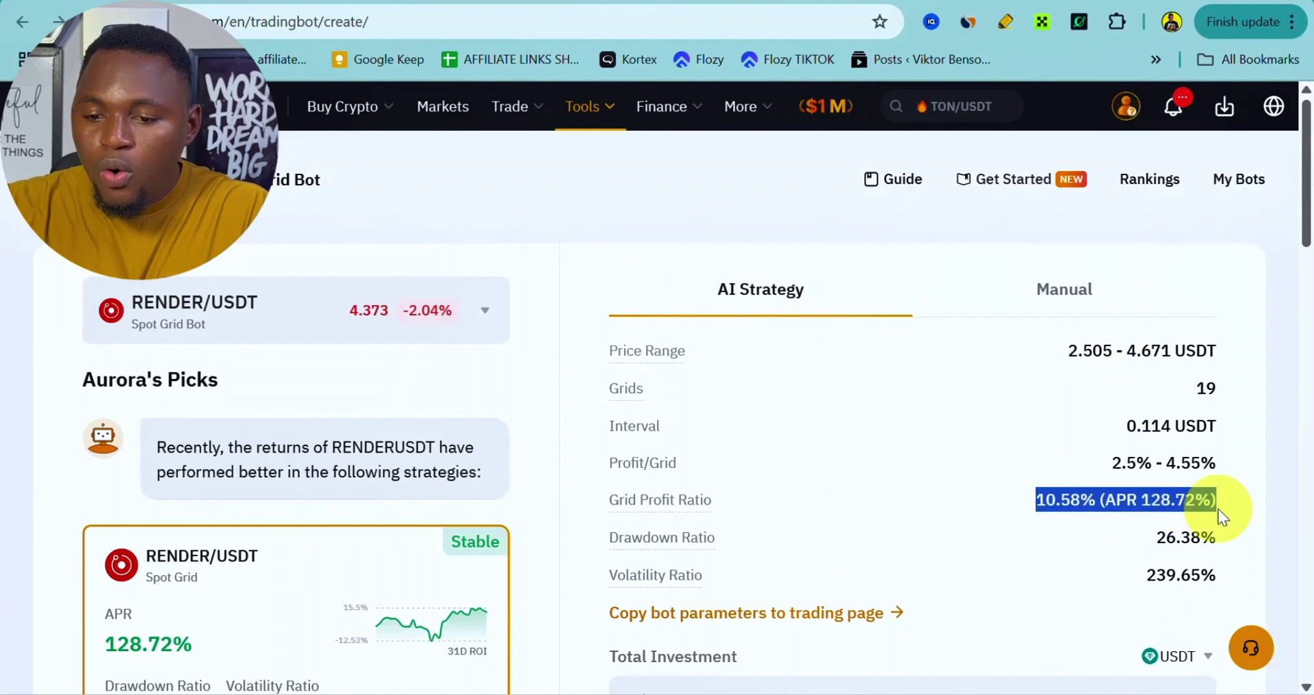
{"action": "left_click", "coordinate": [1239, 492]}
{"action": "scroll", "coordinate": [1208, 469], "scroll_direction": "down", "scroll_amount": 5}
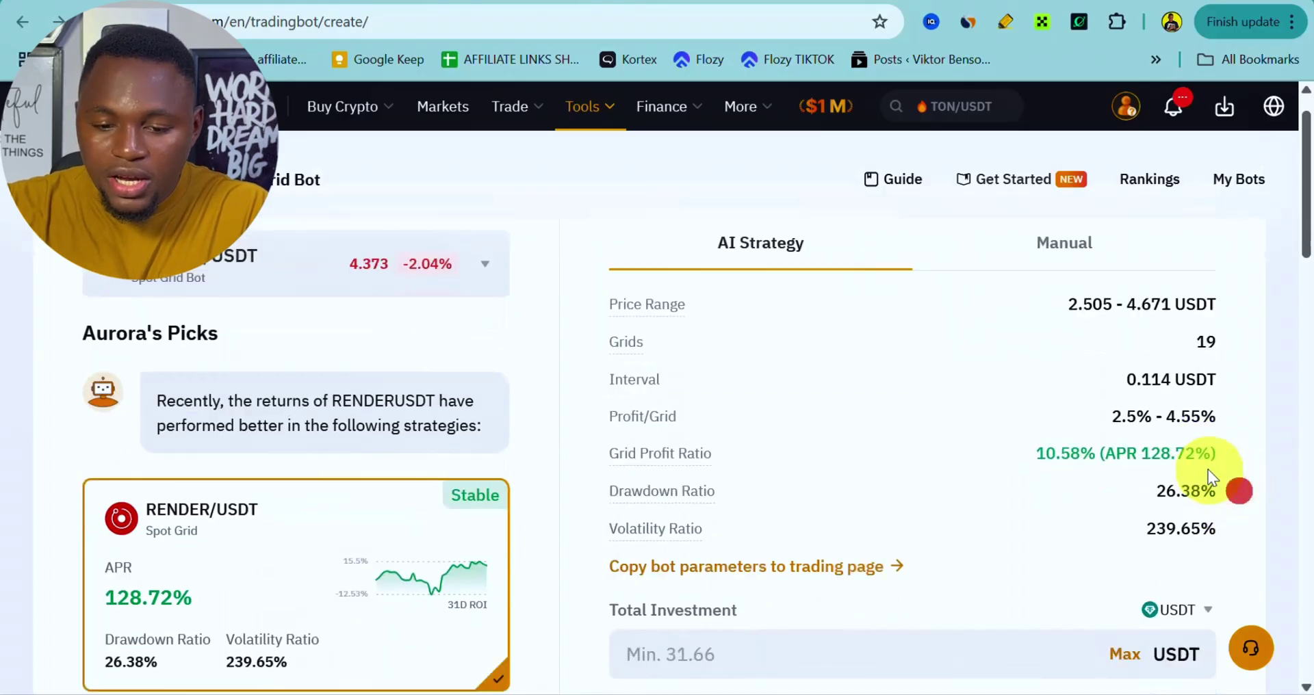
{"action": "left_click", "coordinate": [815, 411]}
{"action": "scroll", "coordinate": [818, 410], "scroll_direction": "up", "scroll_amount": 5}
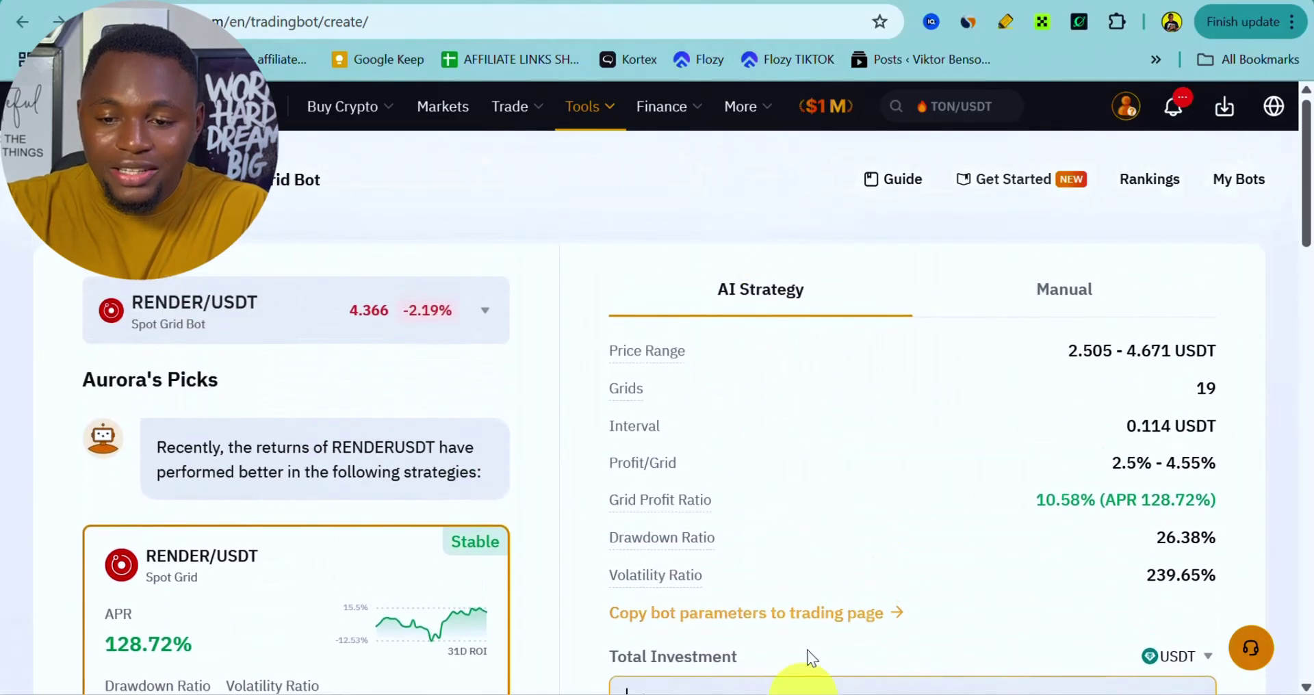
{"action": "scroll", "coordinate": [786, 443], "scroll_direction": "down", "scroll_amount": 3}
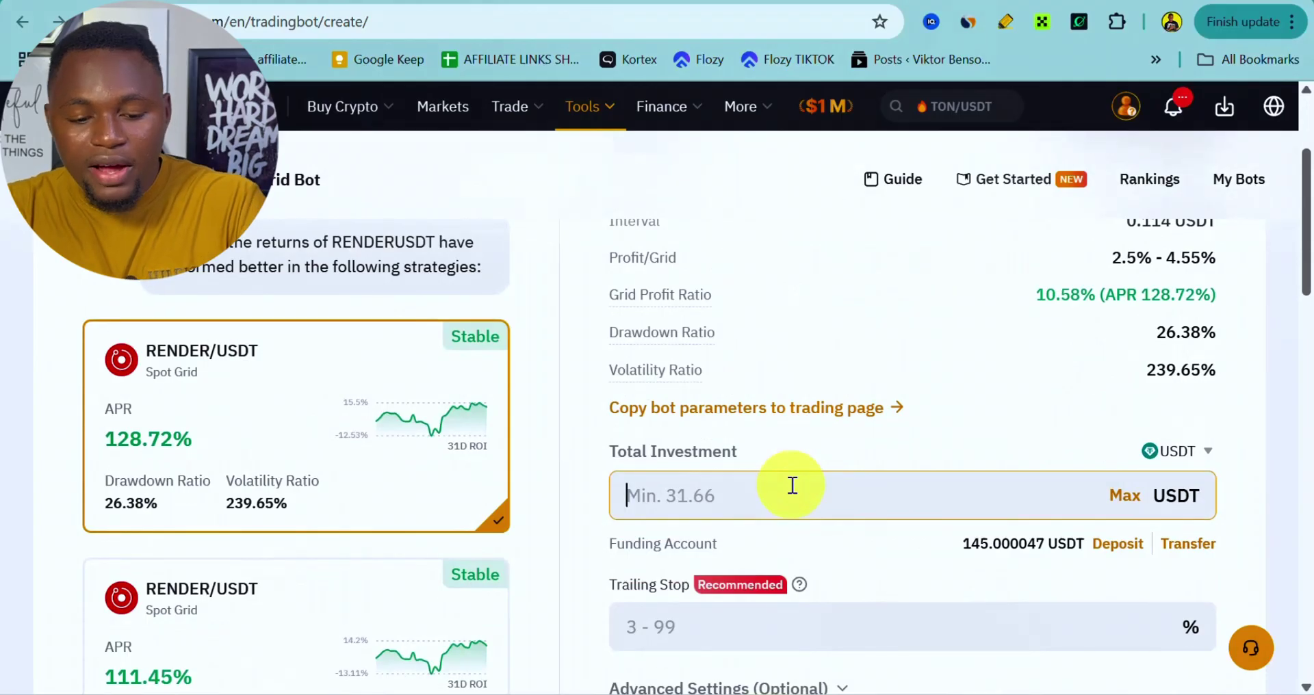
{"action": "type", "text": "31.66"}
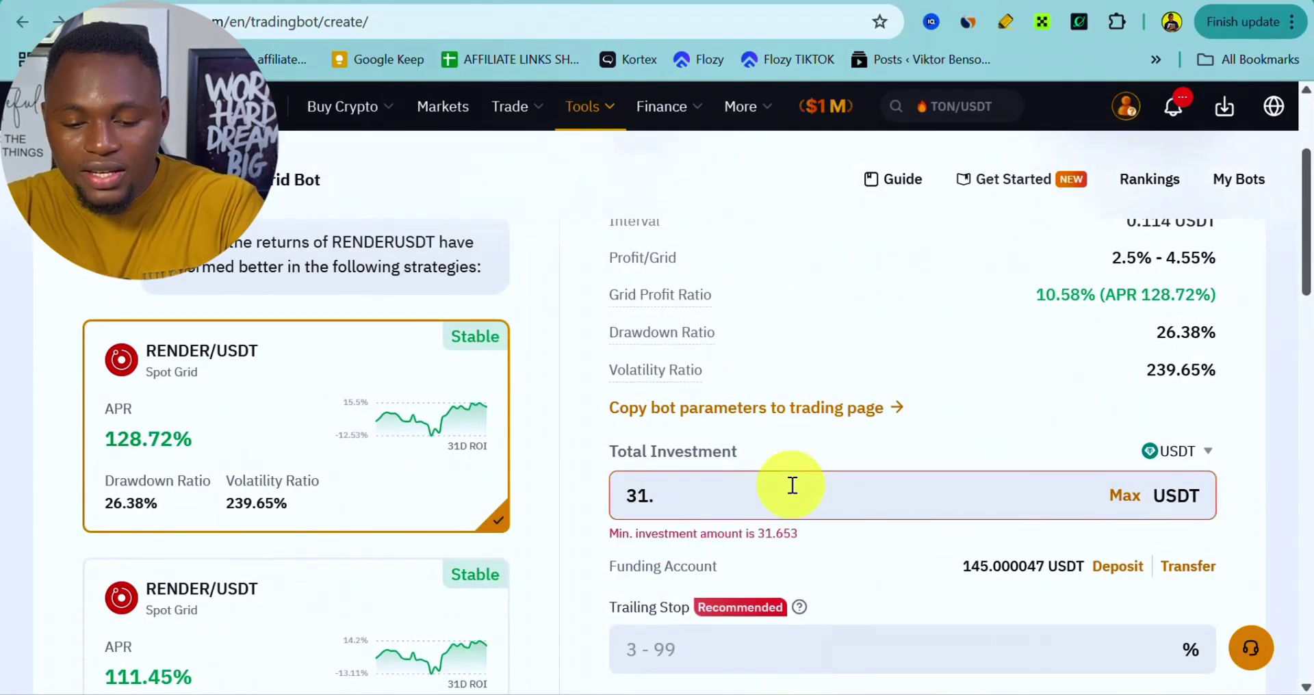
{"action": "key", "text": "BackSpace"}
{"action": "key", "text": "BackSpace"}
{"action": "key", "text": "BackSpace"}
{"action": "key", "text": "BackSpace"}
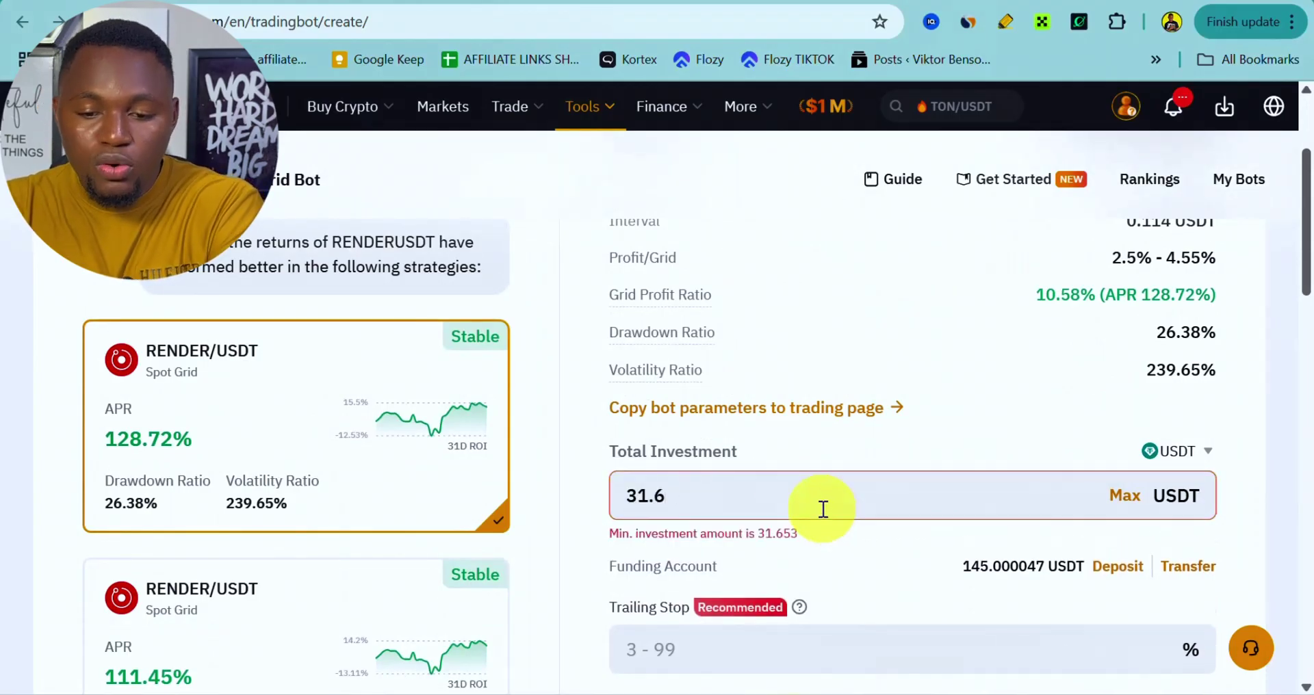
{"action": "key", "text": "BackSpace"}
Step: Examine the Spot Grid bot's trailing stop option and compare Aurora's recommended Stable and High Yield RENDER/USDT strategies
{"action": "scroll", "coordinate": [821, 507], "scroll_direction": "down", "scroll_amount": 2}
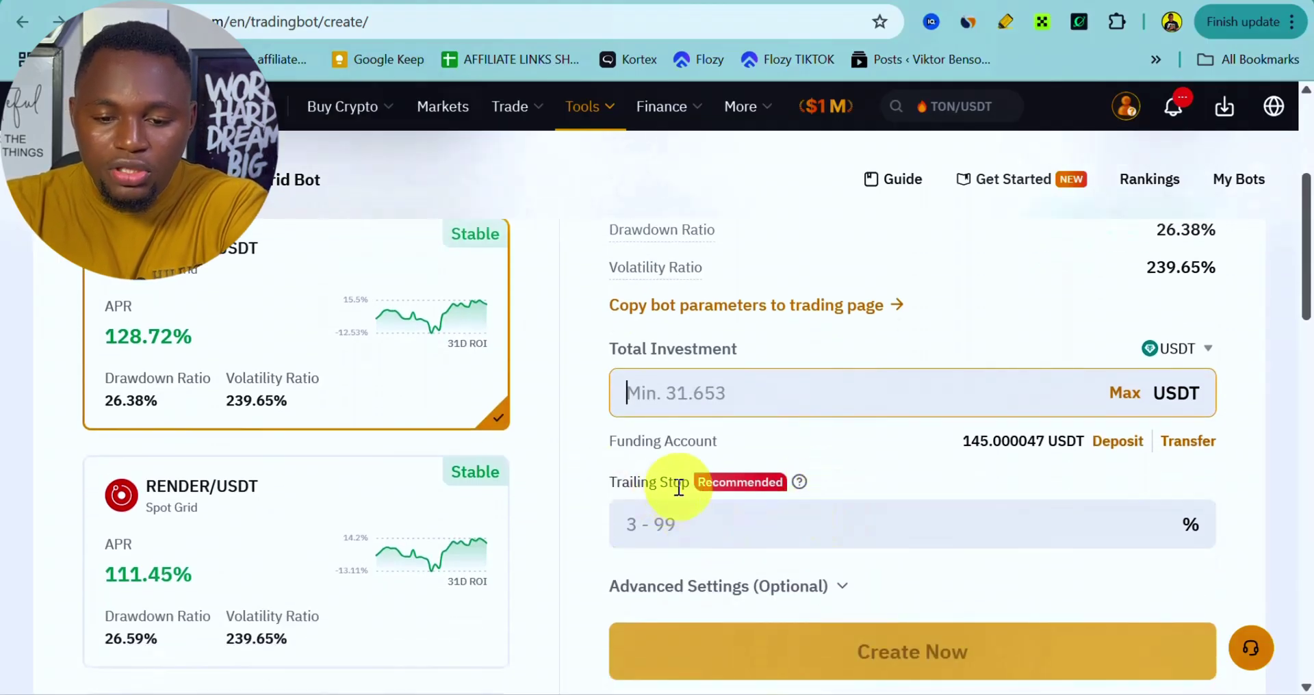
{"action": "scroll", "coordinate": [882, 589], "scroll_direction": "down", "scroll_amount": 2}
{"action": "scroll", "coordinate": [561, 363], "scroll_direction": "up", "scroll_amount": 6}
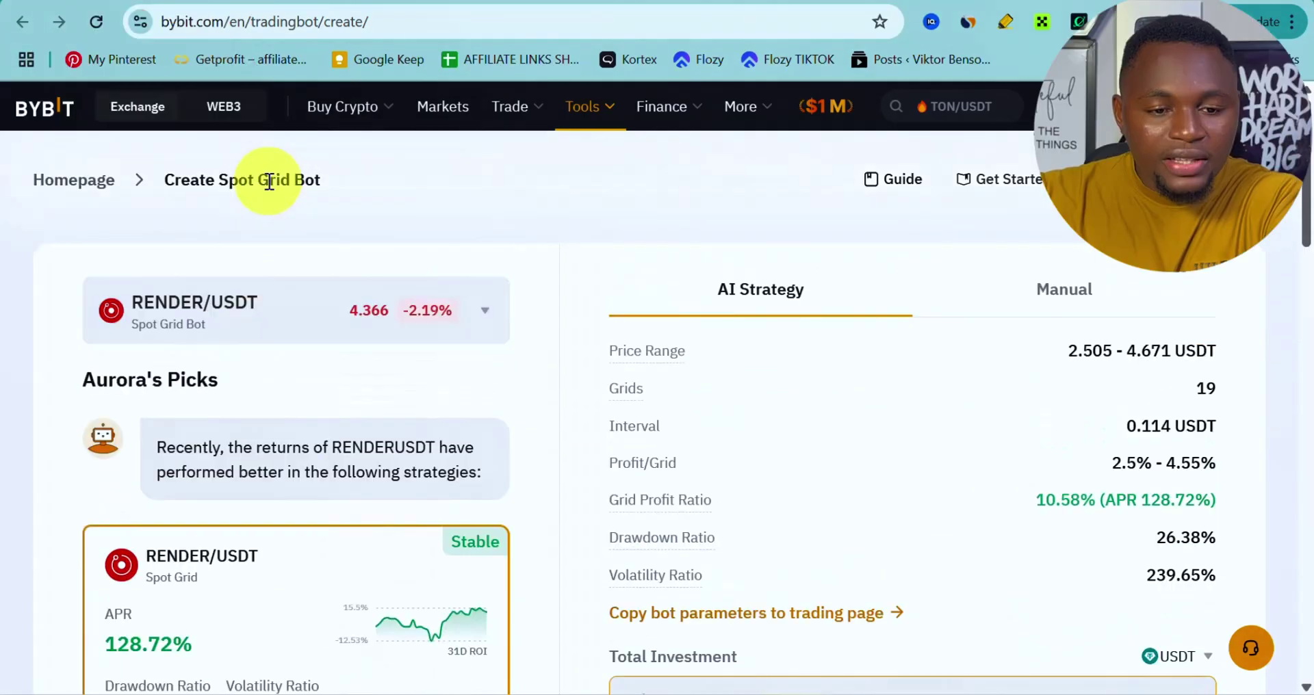
{"action": "scroll", "coordinate": [317, 409], "scroll_direction": "down", "scroll_amount": 5}
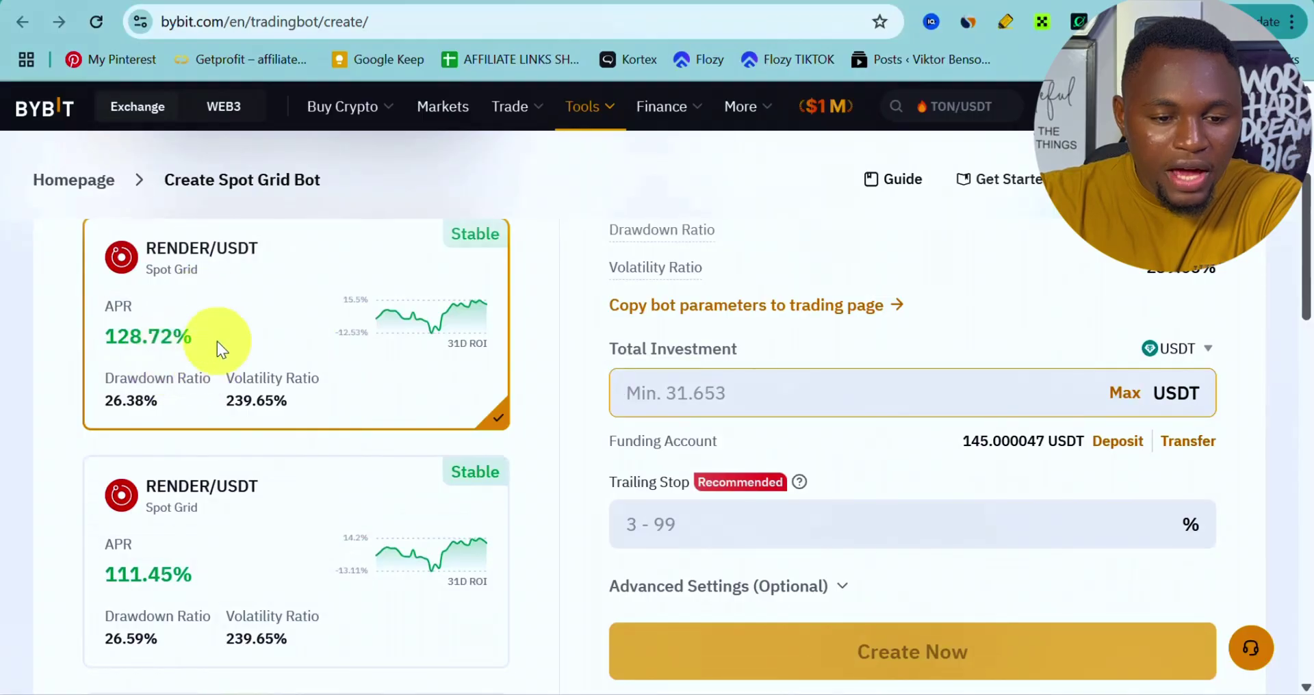
{"action": "scroll", "coordinate": [328, 325], "scroll_direction": "down", "scroll_amount": 3}
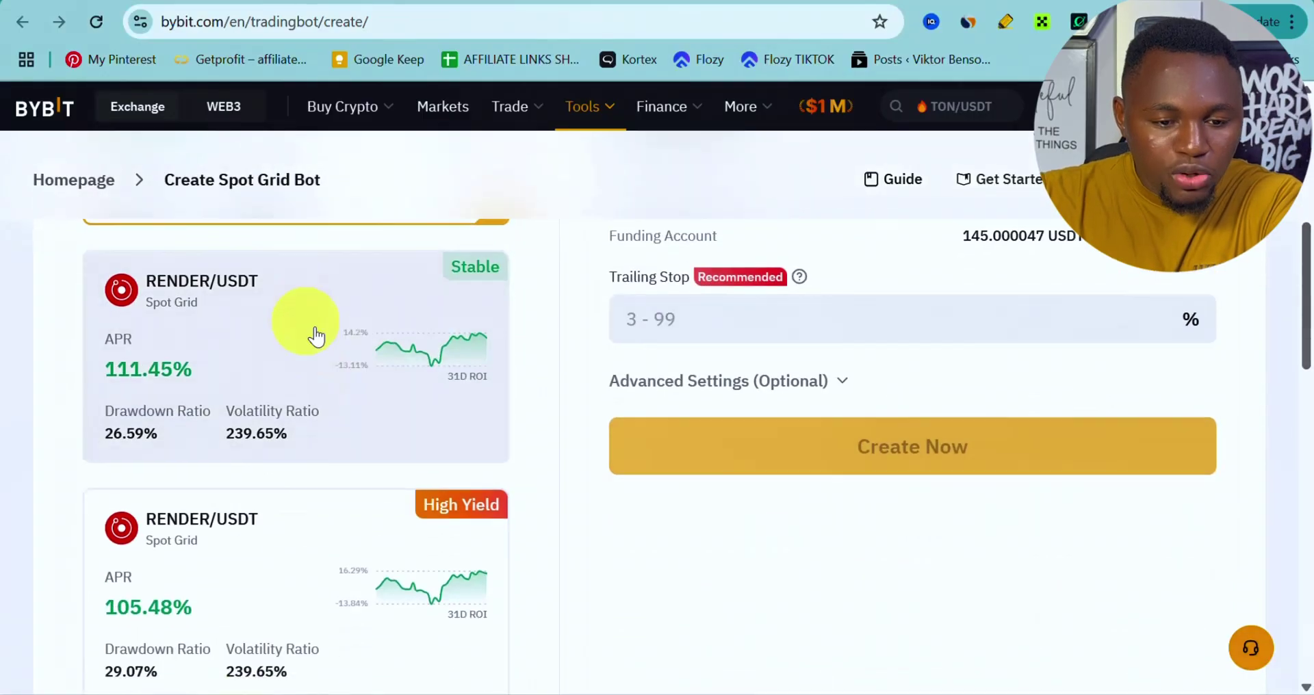
{"action": "scroll", "coordinate": [287, 465], "scroll_direction": "down", "scroll_amount": 3}
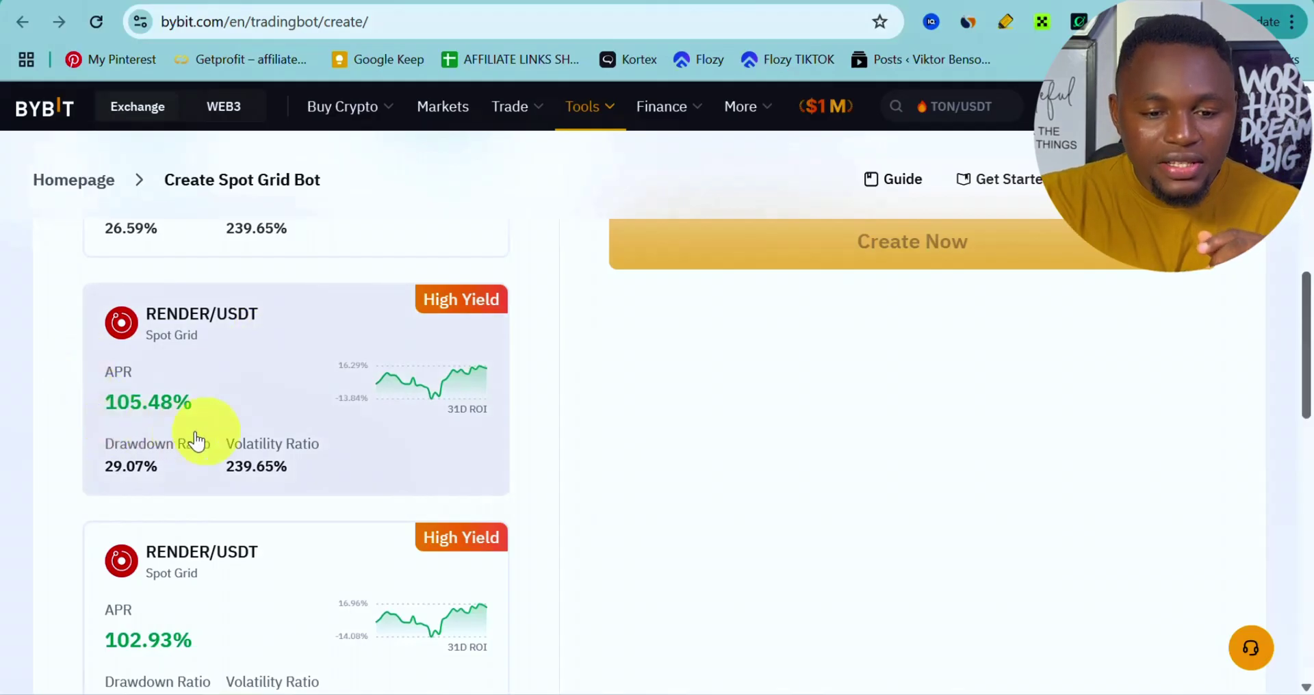
Step: Go over the APR, drawdown ratio and volatility ratio of the recommended RENDER/USDT strategies, returning to the selected strategy's parameters
{"action": "scroll", "coordinate": [255, 423], "scroll_direction": "up", "scroll_amount": 3}
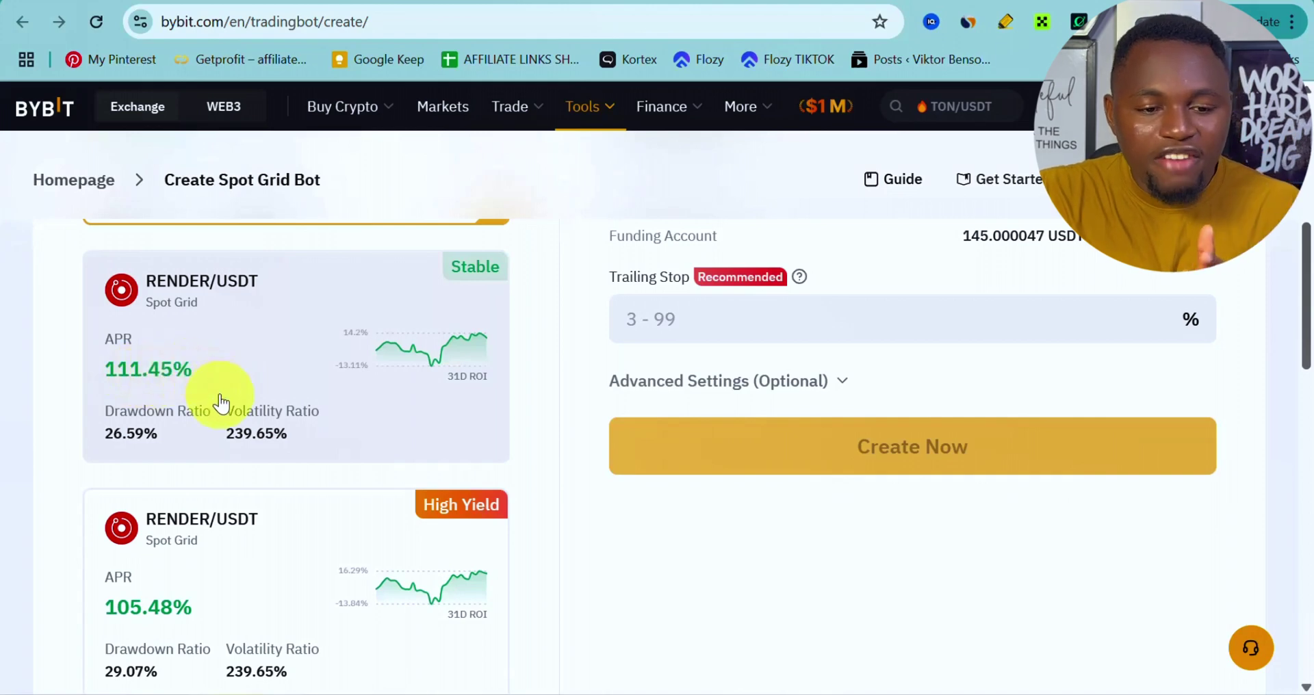
{"action": "scroll", "coordinate": [216, 411], "scroll_direction": "down", "scroll_amount": 5}
{"action": "scroll", "coordinate": [234, 416], "scroll_direction": "up", "scroll_amount": 3}
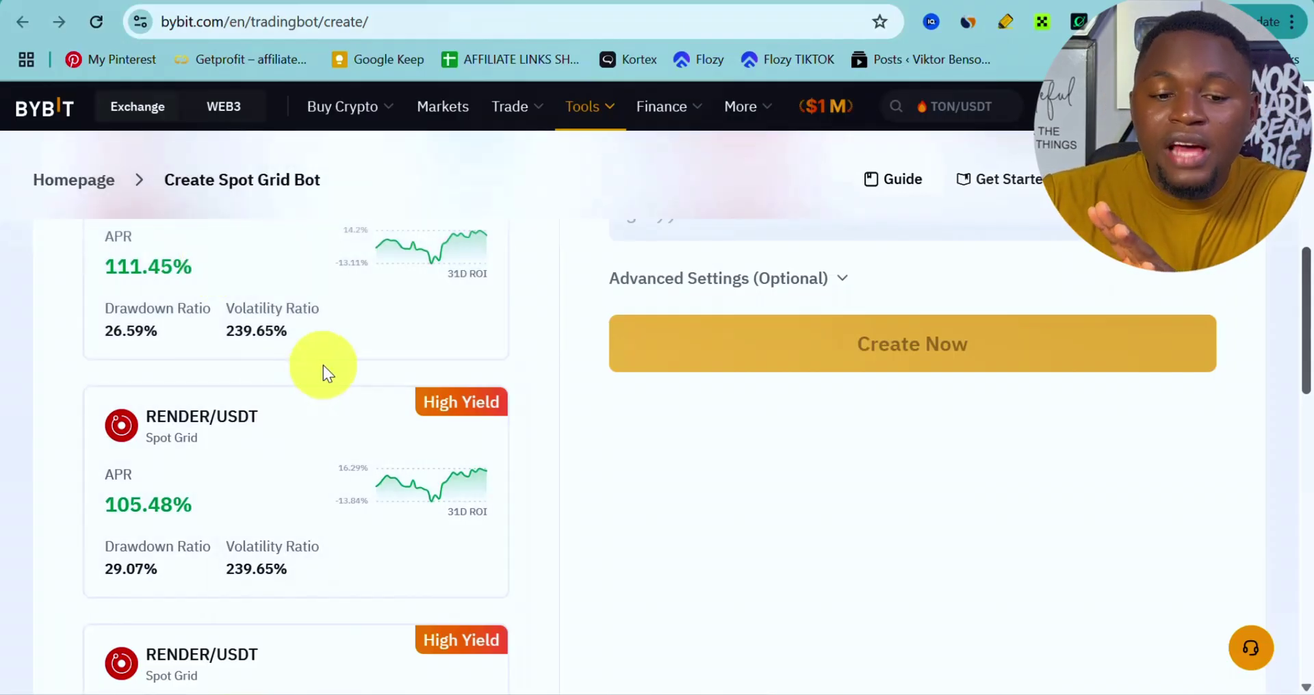
{"action": "scroll", "coordinate": [323, 366], "scroll_direction": "up", "scroll_amount": 5}
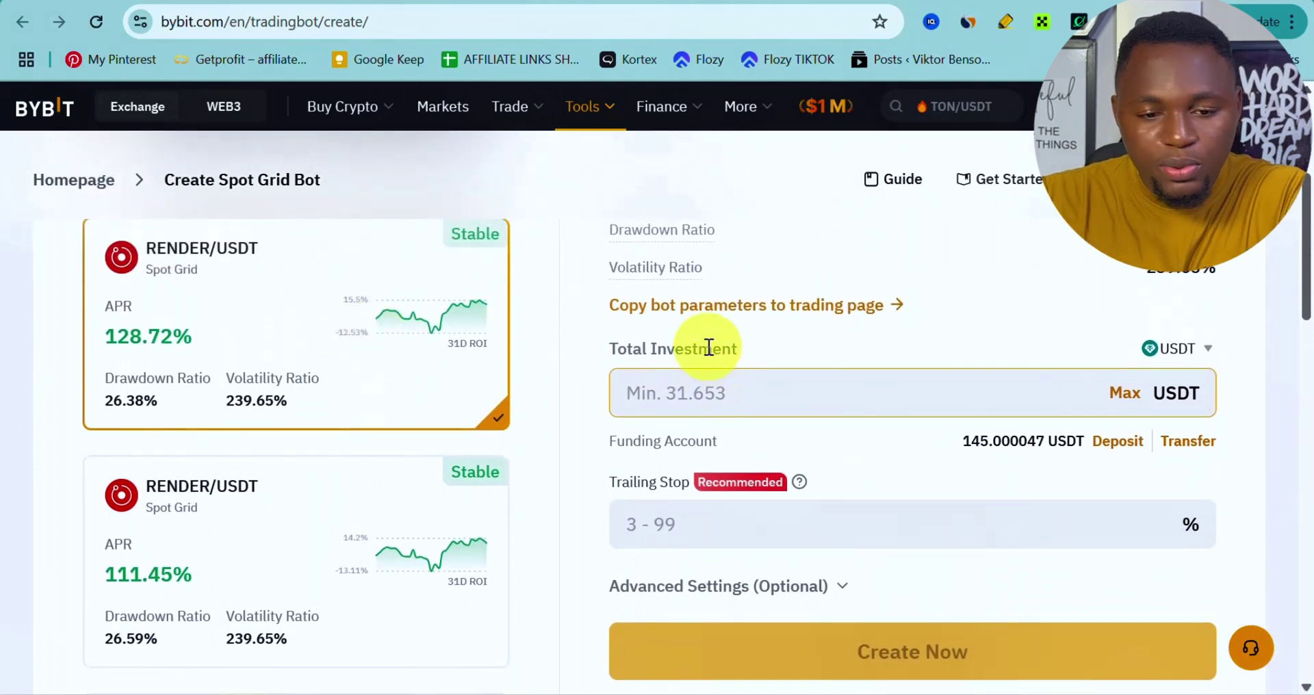
{"action": "scroll", "coordinate": [703, 347], "scroll_direction": "up", "scroll_amount": 5}
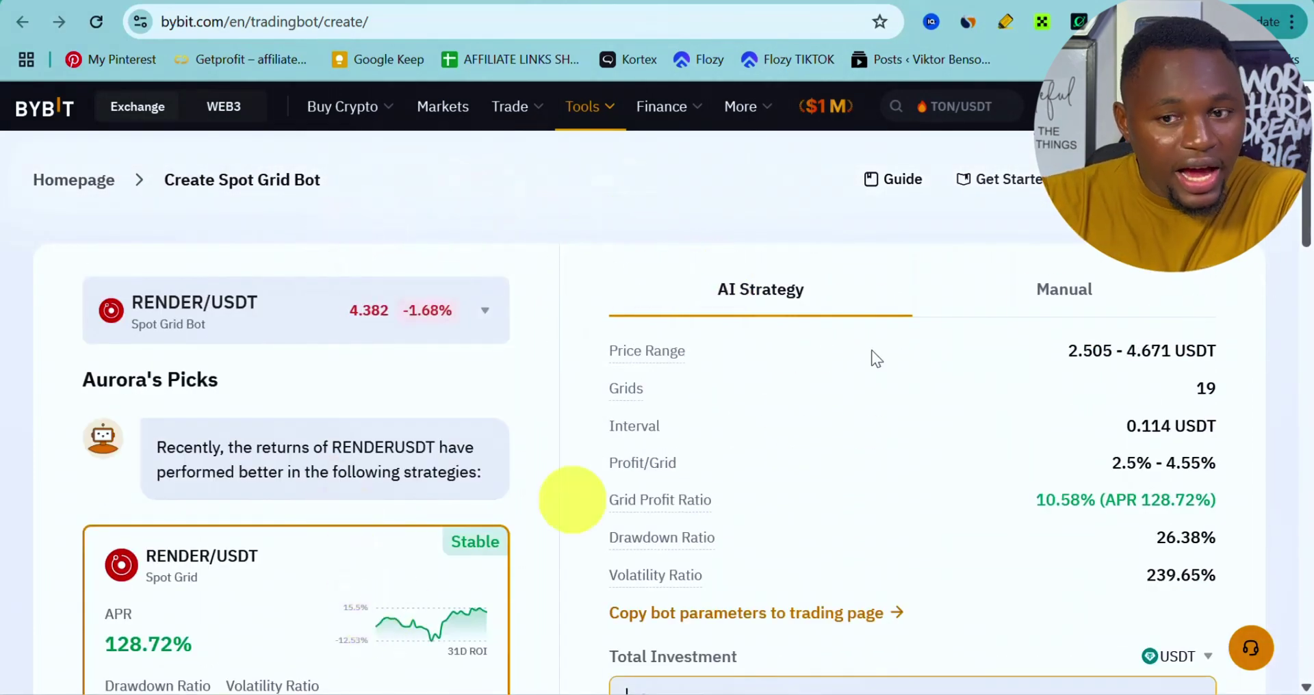
Step: Switch the Spot Grid bot to manual setup and review its price range, grids, investment and remaining settings
{"action": "left_click", "coordinate": [1057, 290]}
{"action": "scroll", "coordinate": [852, 330], "scroll_direction": "down", "scroll_amount": 2}
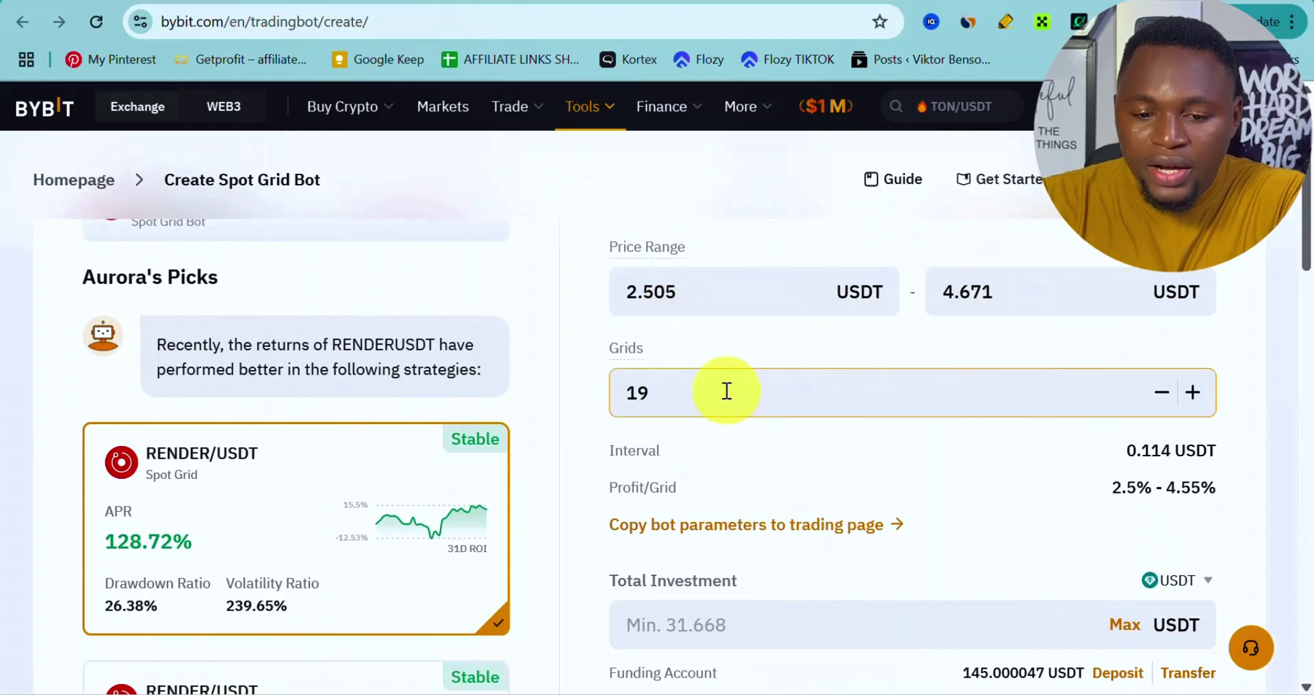
{"action": "scroll", "coordinate": [944, 449], "scroll_direction": "down", "scroll_amount": 5}
{"action": "scroll", "coordinate": [970, 507], "scroll_direction": "up", "scroll_amount": 7}
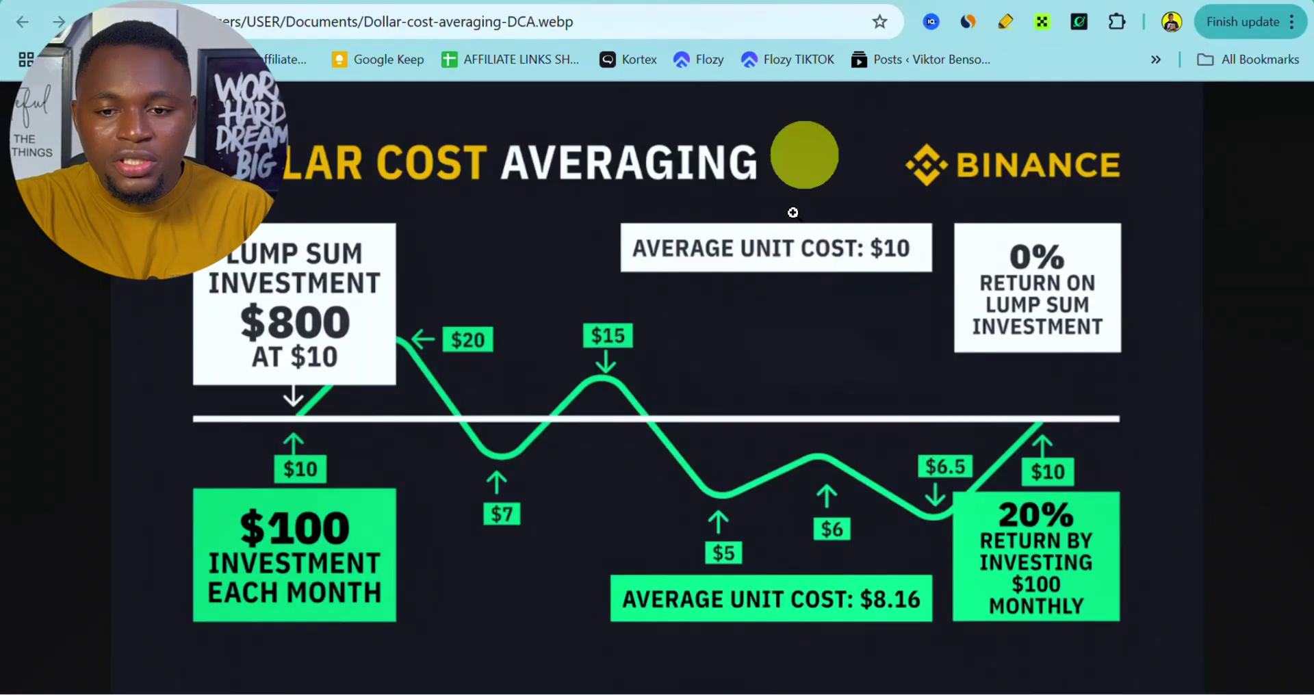
Step: Switch to the open 200-week moving average page and examine the historical Bitcoin price chart
{"action": "left_click", "coordinate": [787, 2]}
{"action": "scroll", "coordinate": [877, 295], "scroll_direction": "down", "scroll_amount": 3}
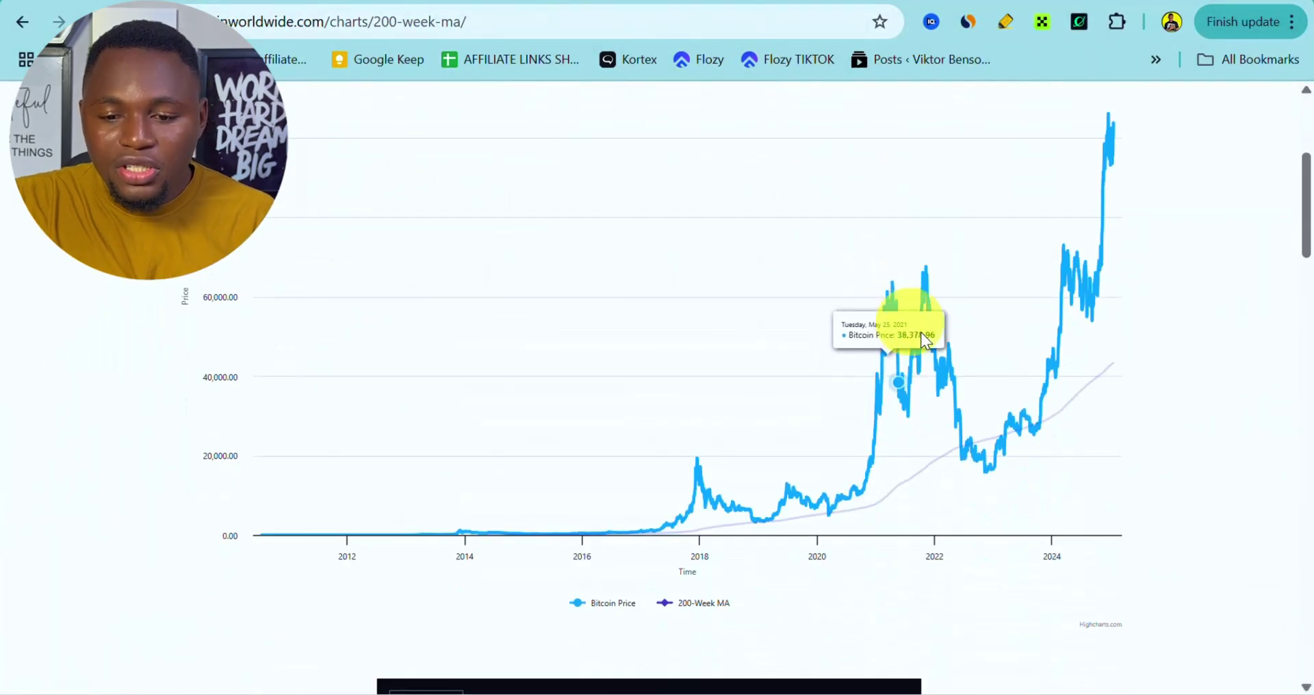